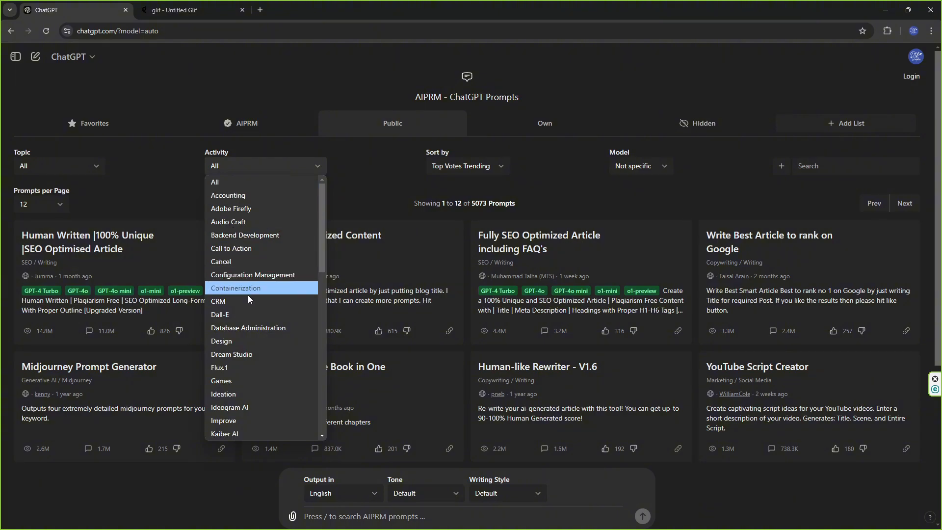
- Filter the public prompts by the Flux.1 activity and select the "Generate image prompts for FLUX.1" template
left_click(232, 367)
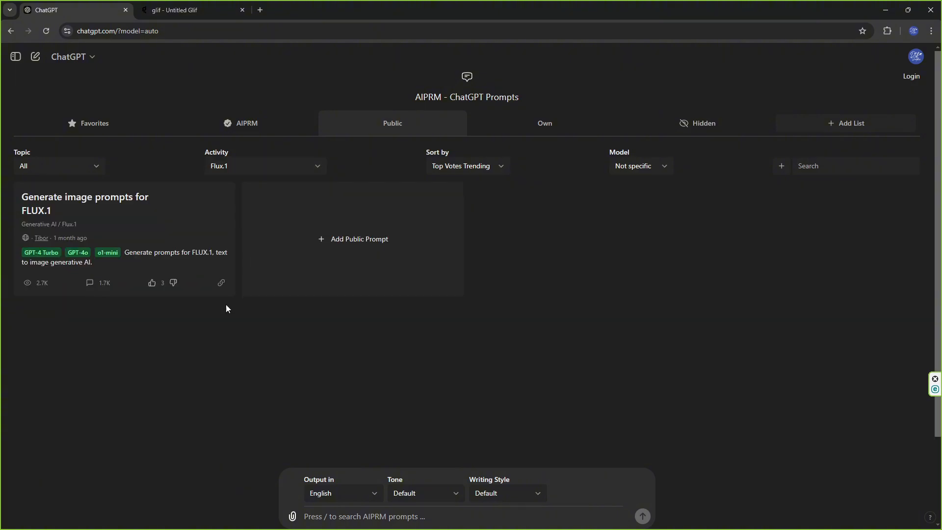
left_click(113, 201)
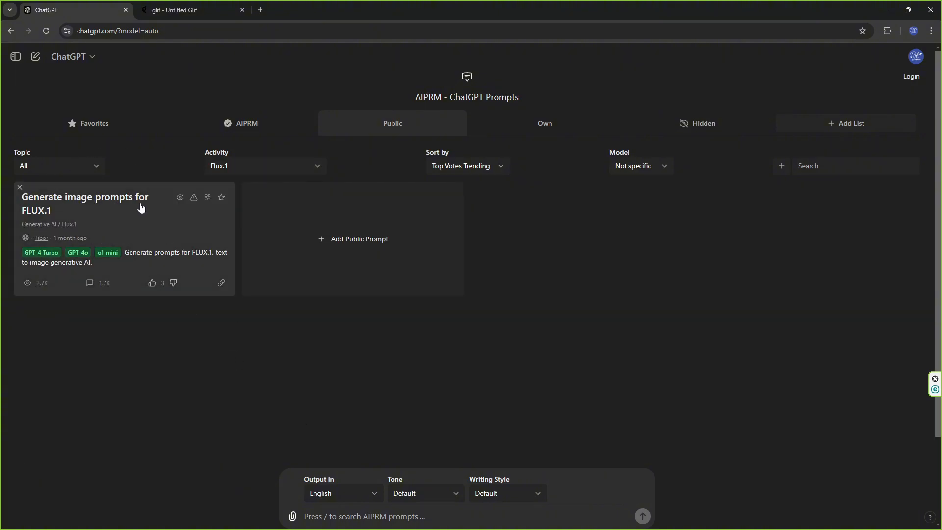
- Submit the copied request for vibrant vector t-shirt design prompts about a 4x4 adventure, with mountain, mud, rock, sunset, bold typography, white background and contour
right_click(314, 515)
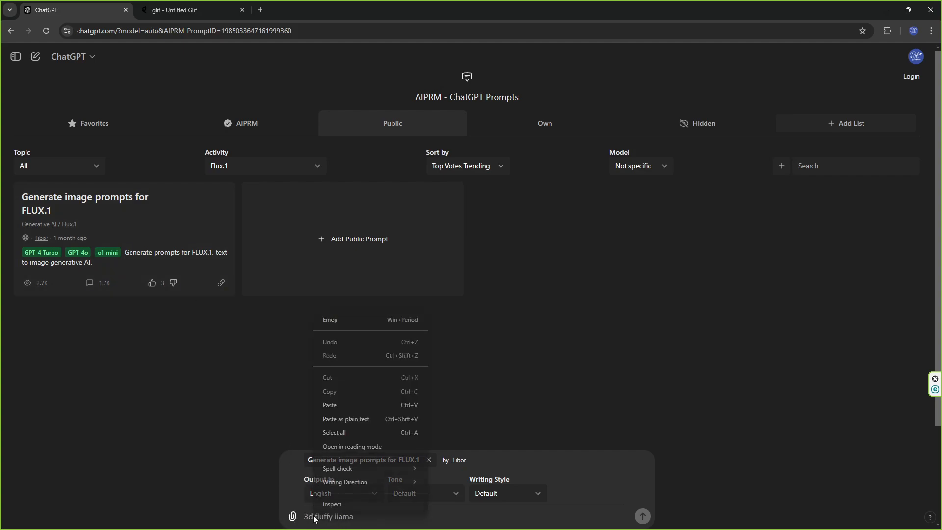
left_click(330, 410)
left_click_drag(304, 492, 425, 488)
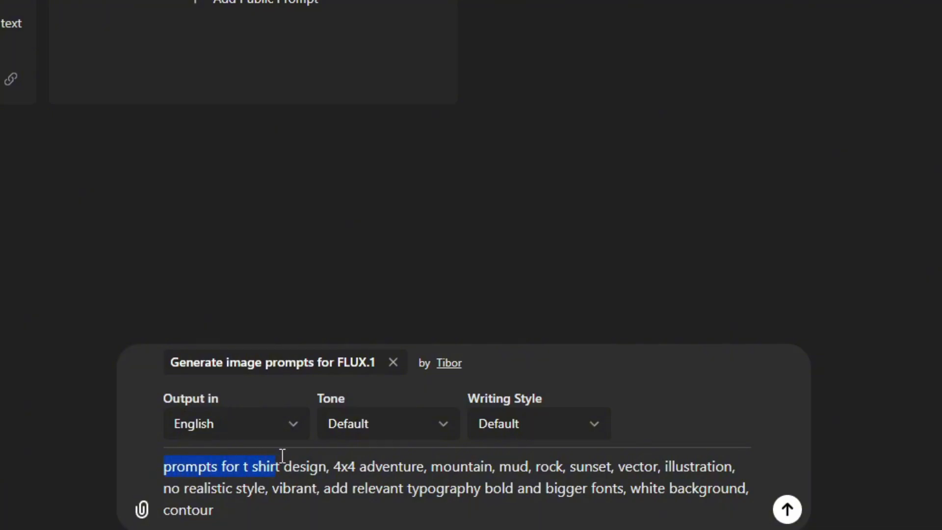
left_click_drag(385, 458, 748, 513)
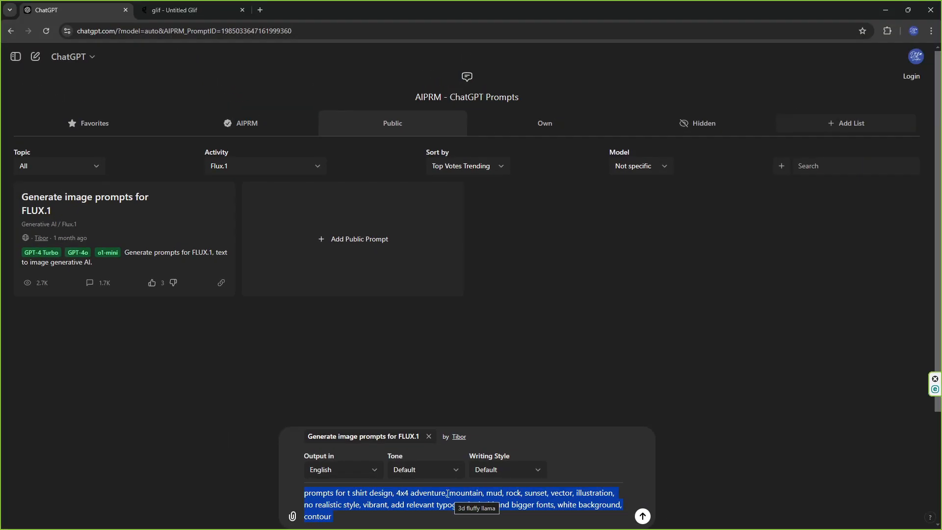
left_click(642, 516)
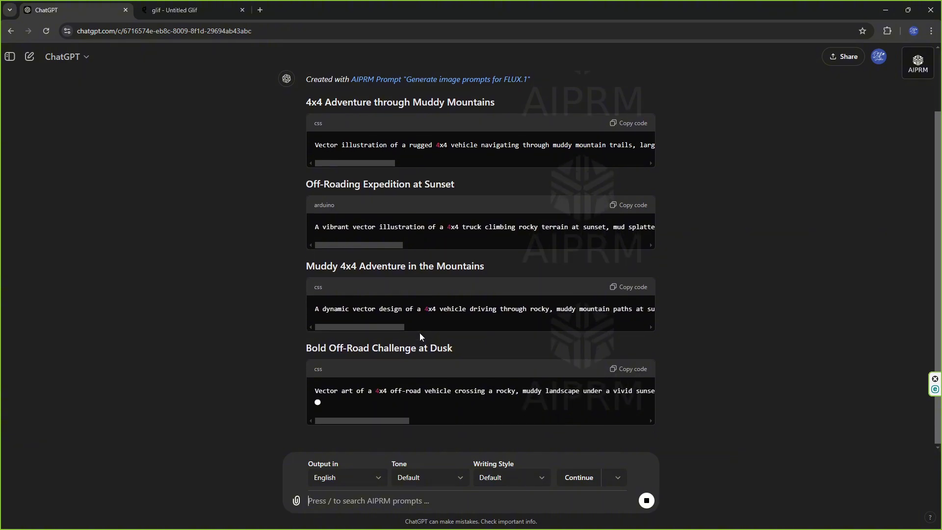
- Copy the "4x4 Adventure through Muddy Mountains" prompt from ChatGPT into the description of a new image block in Glif
scroll(445, 309, "up", 2)
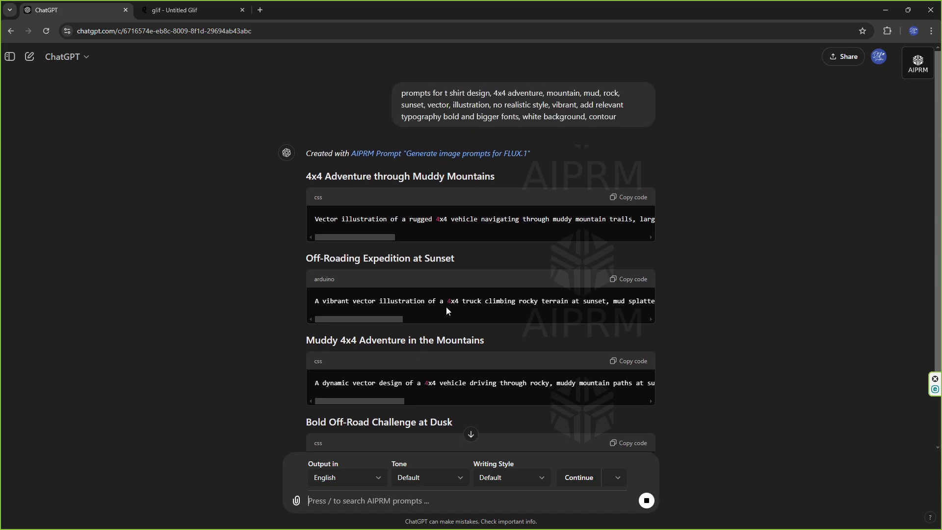
left_click(625, 196)
left_click(192, 9)
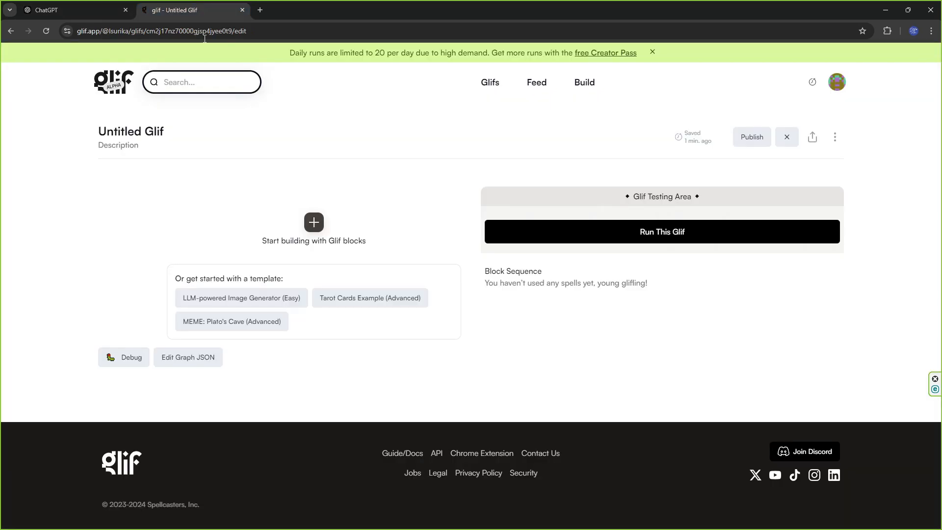
left_click(314, 222)
left_click(388, 289)
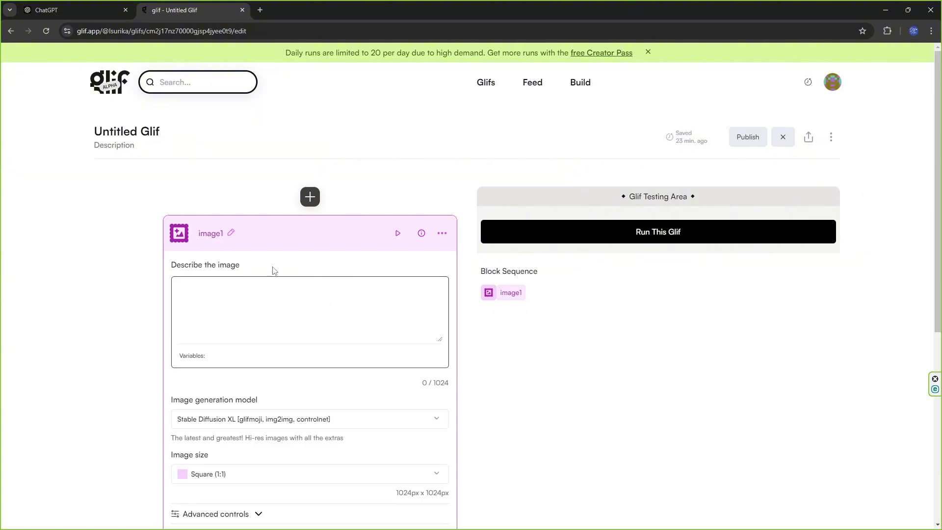
right_click(249, 300)
left_click(278, 392)
- Set the image block's model to Flux Pro and its size to Portrait (3:4), and run the glif
left_click(243, 421)
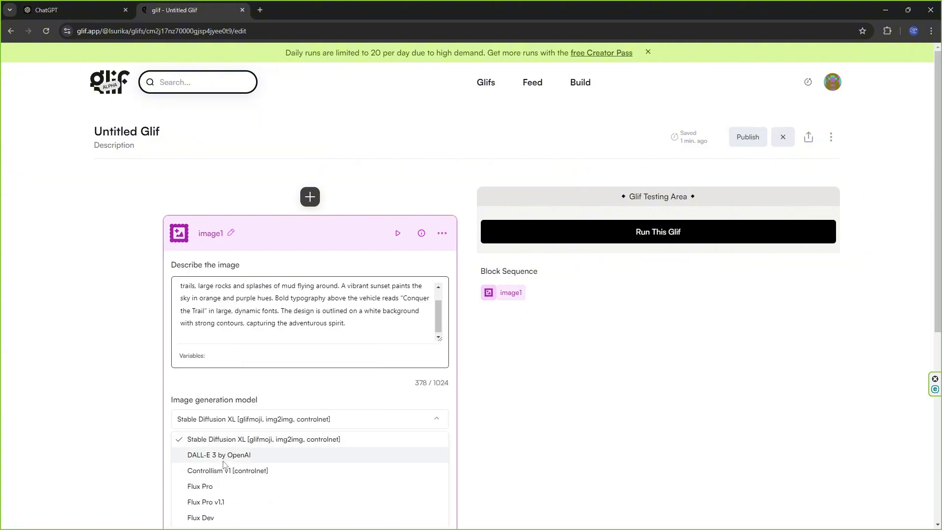
left_click(214, 487)
scroll(216, 485, "down", 2)
left_click(215, 376)
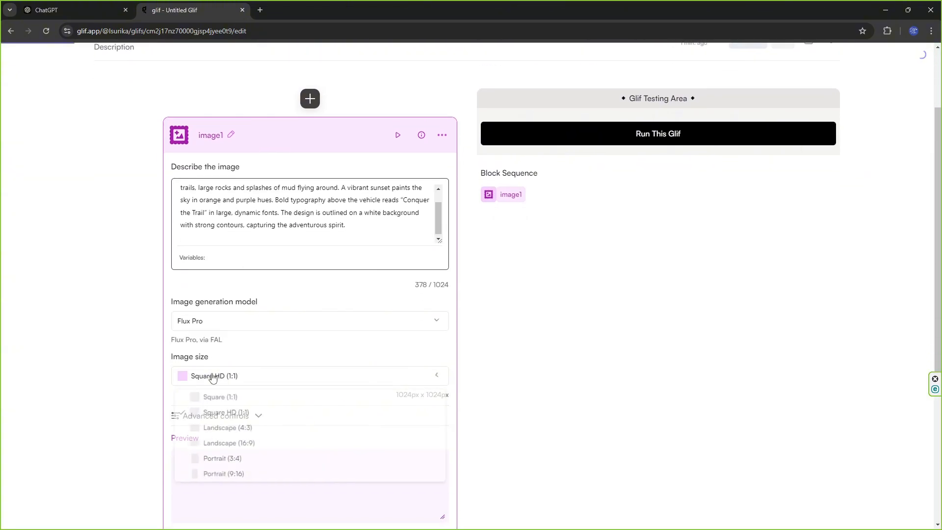
left_click(223, 459)
scroll(411, 429, "up", 2)
left_click(662, 233)
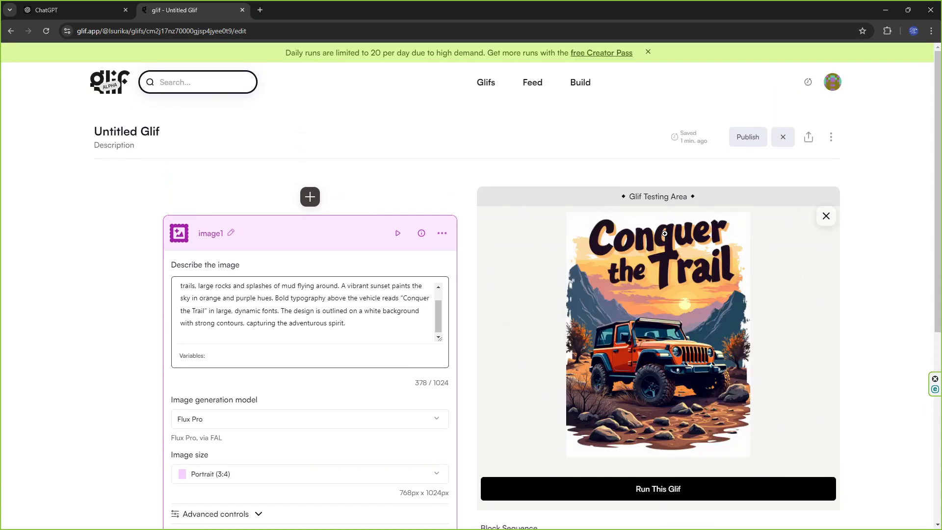
- Enlarge the generated "Conquer the Trail" design, open it in a new browser tab and close the enlarged view
left_click(679, 346)
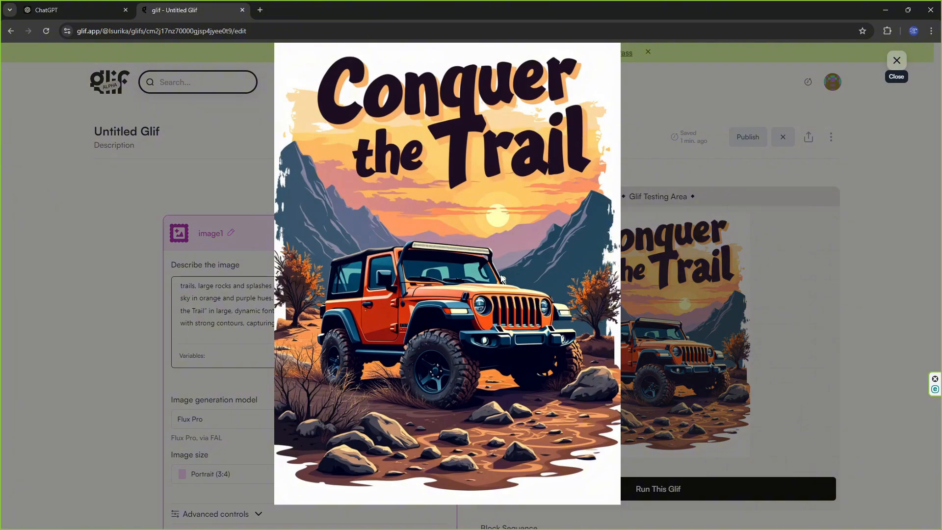
right_click(519, 171)
left_click(572, 180)
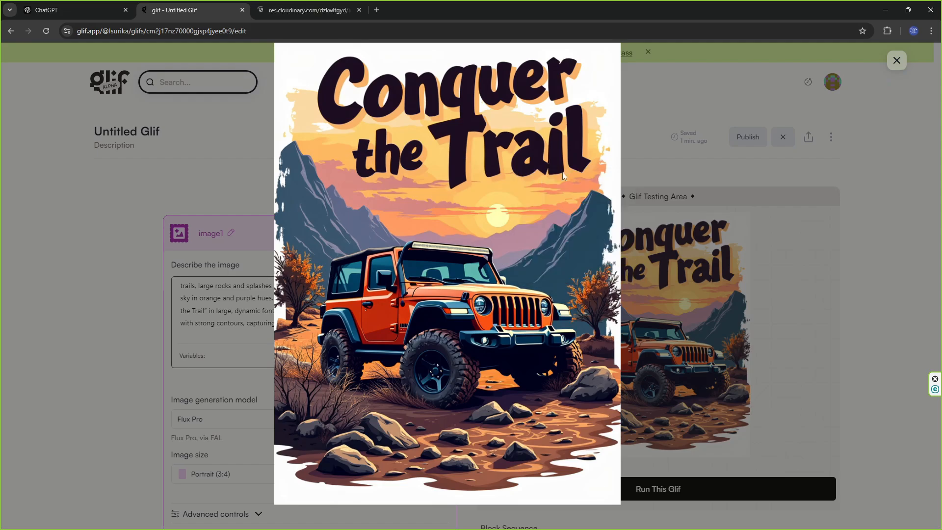
left_click(897, 61)
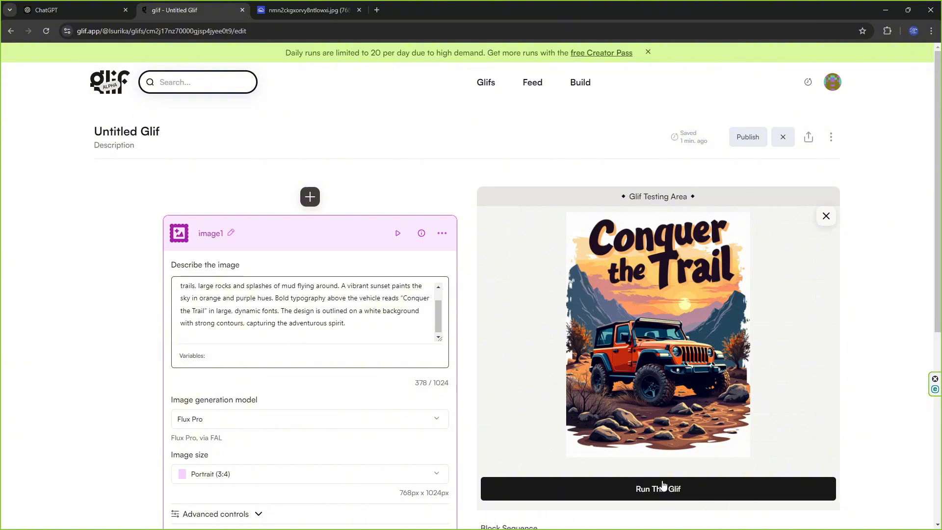
- Replace the image description in Glif with ChatGPT's "Off-Roading Expedition at Sunset" prompt and run the glif
left_click(93, 10)
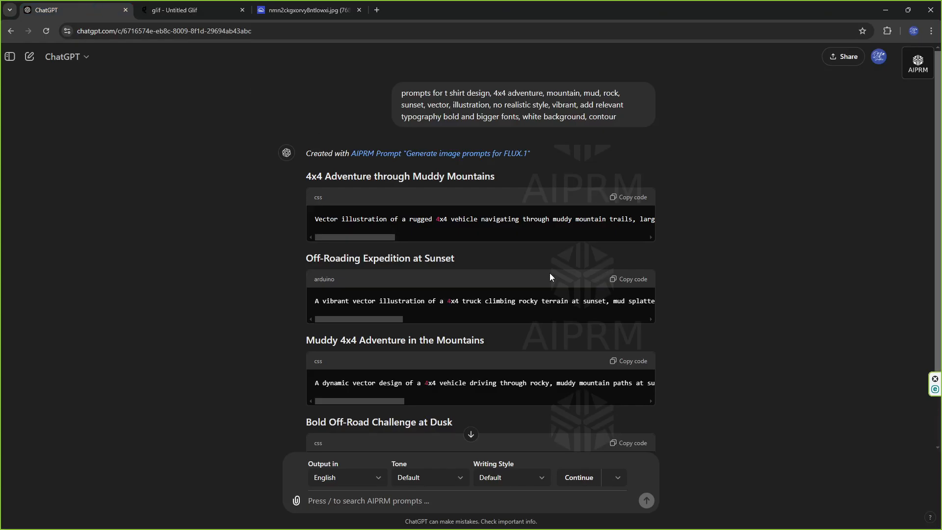
left_click(196, 10)
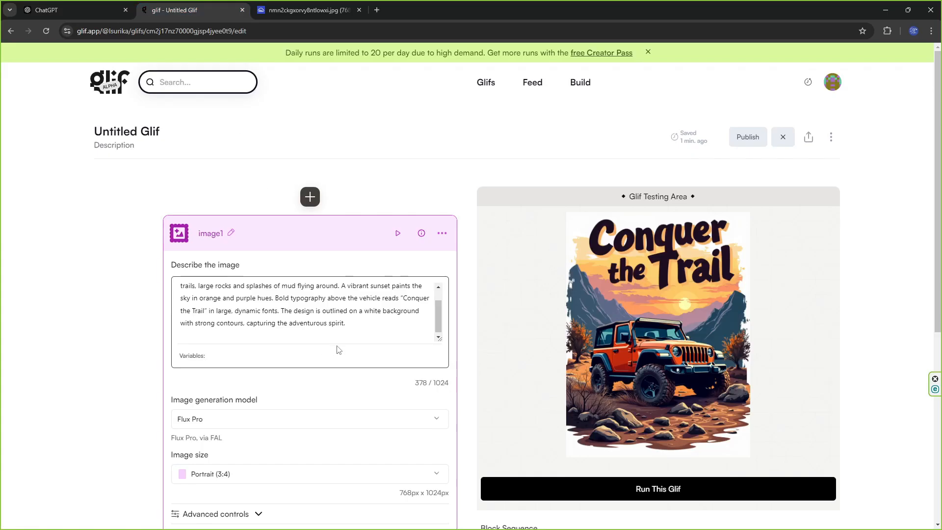
key("ctrl+a")
key("BackSpace")
key("ctrl+v")
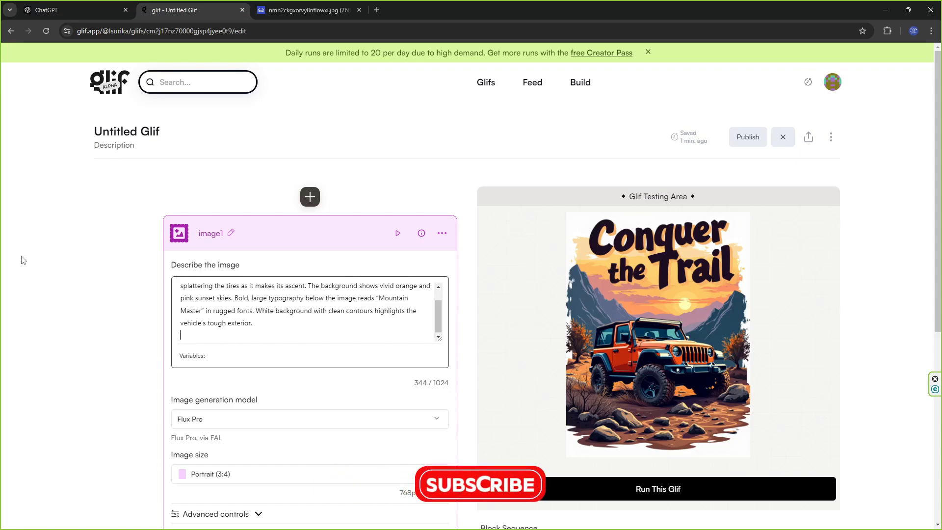
left_click(619, 489)
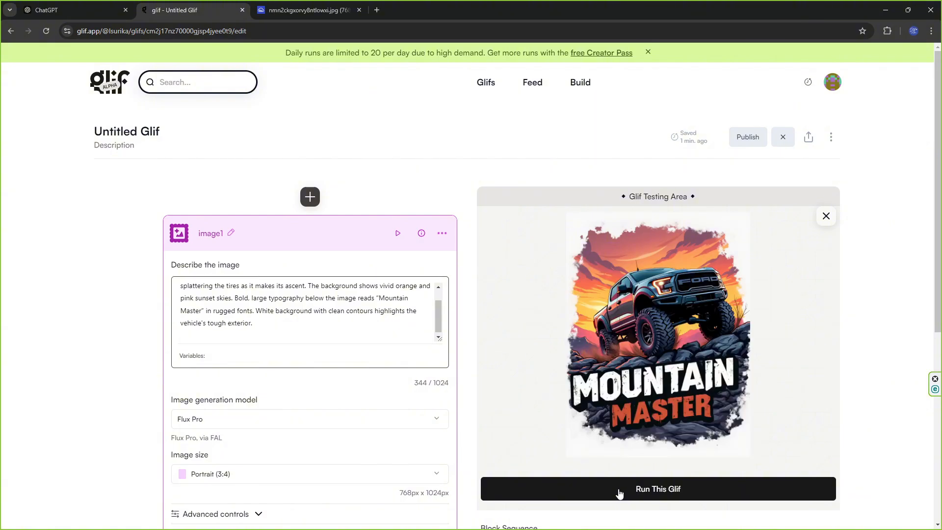
- Enlarge the generated "Mountain Master" design, open it in a new browser tab and close the enlarged view
left_click(650, 374)
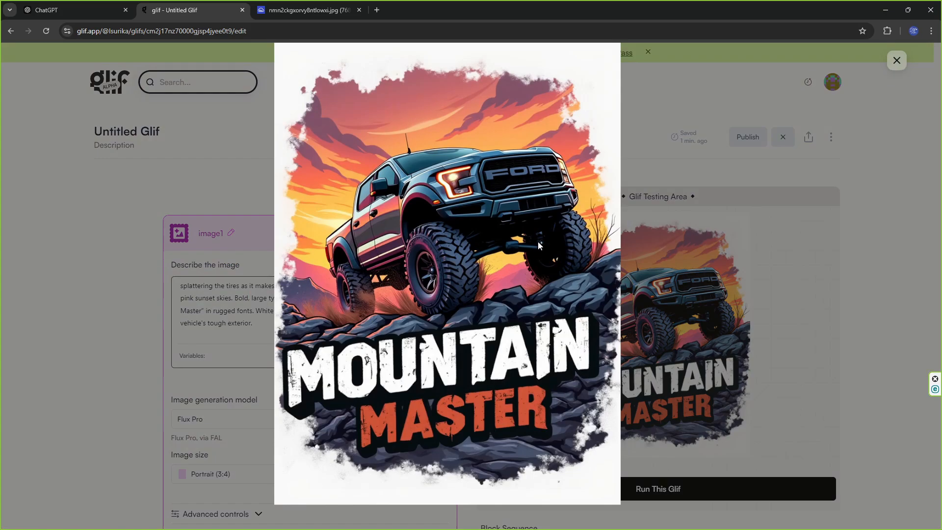
right_click(538, 243)
left_click(568, 258)
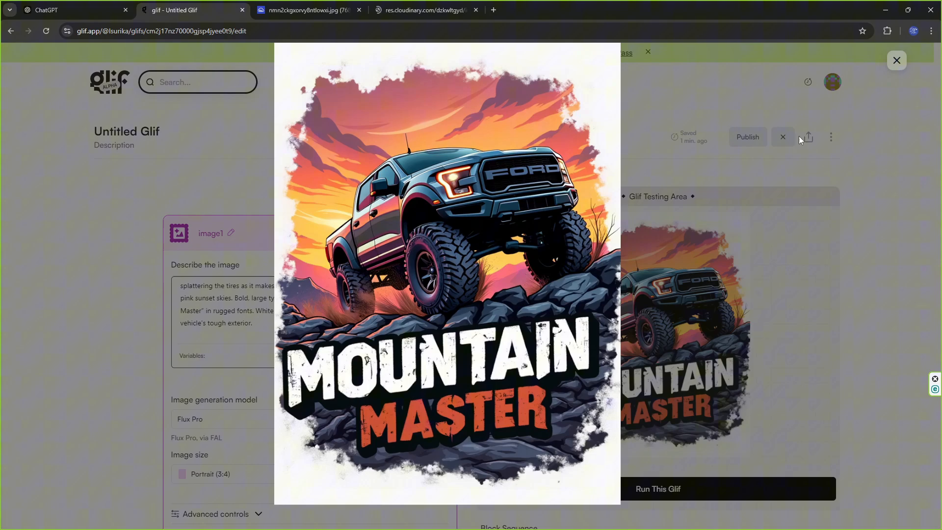
left_click(897, 61)
- Replace the image description in Glif with ChatGPT's "Muddy 4x4 Adventure in the Mountains" prompt and run the glif
left_click(87, 5)
scroll(521, 311, "down", 2)
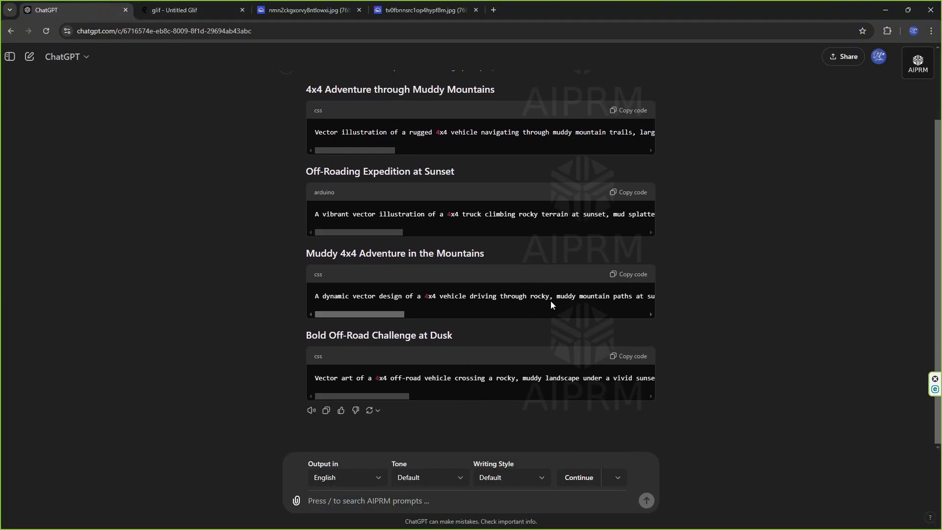
left_click(630, 276)
left_click(174, 10)
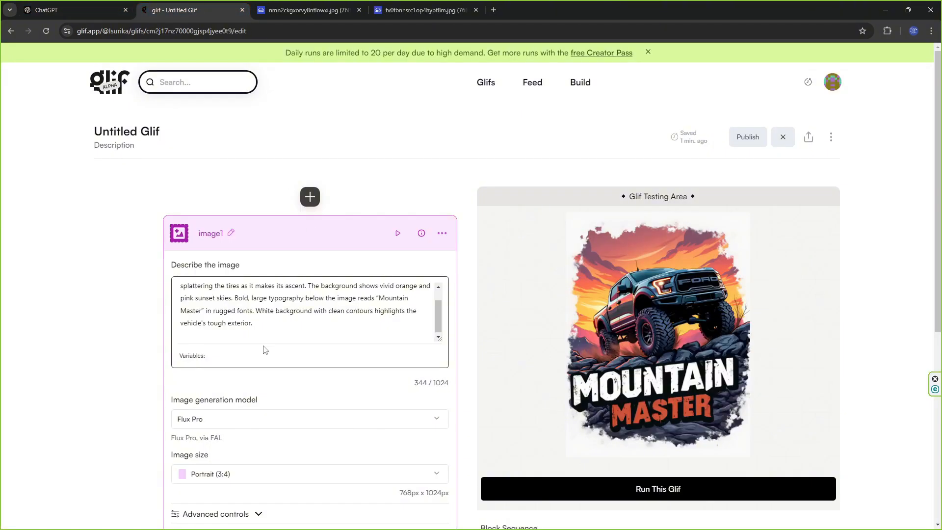
left_click_drag(265, 343, 80, 267)
key("BackSpace")
right_click(177, 304)
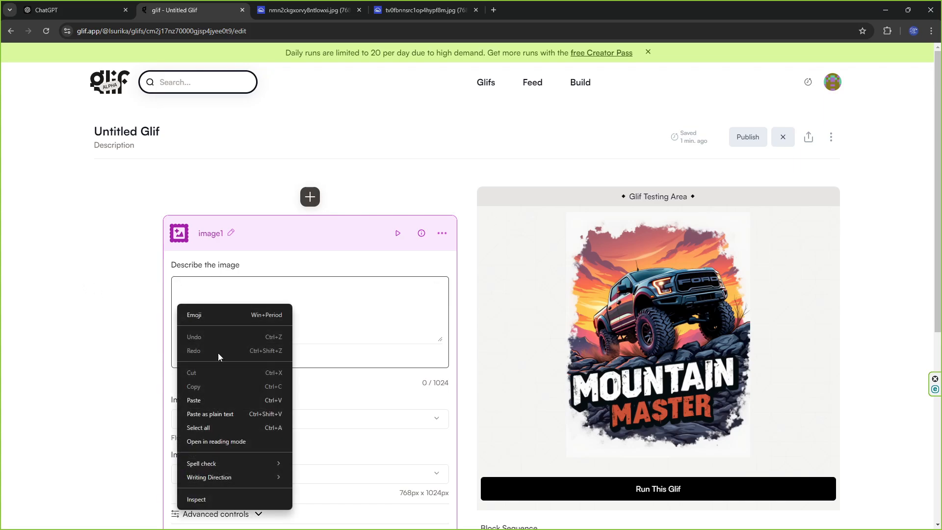
left_click(220, 399)
left_click(623, 489)
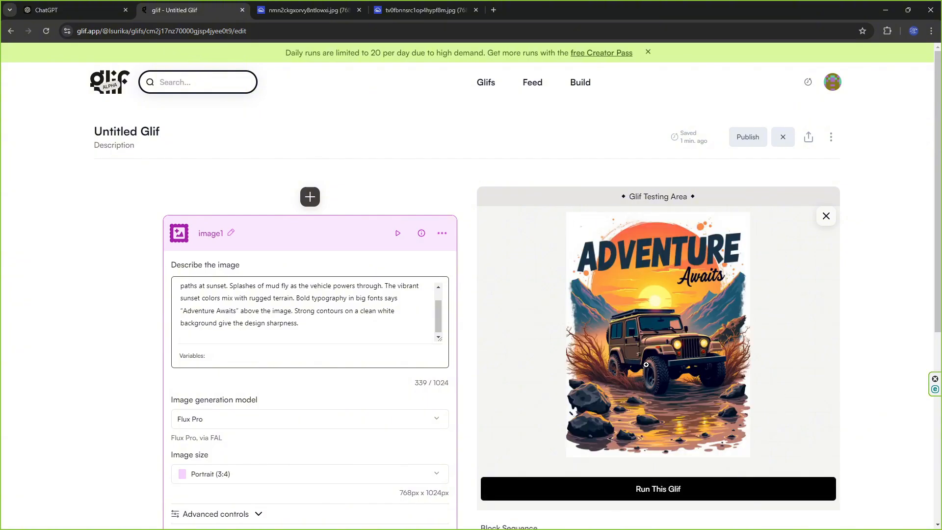
- Enlarge the generated "Adventure Awaits" design, open it in a new browser tab and close the enlarged view
left_click(646, 365)
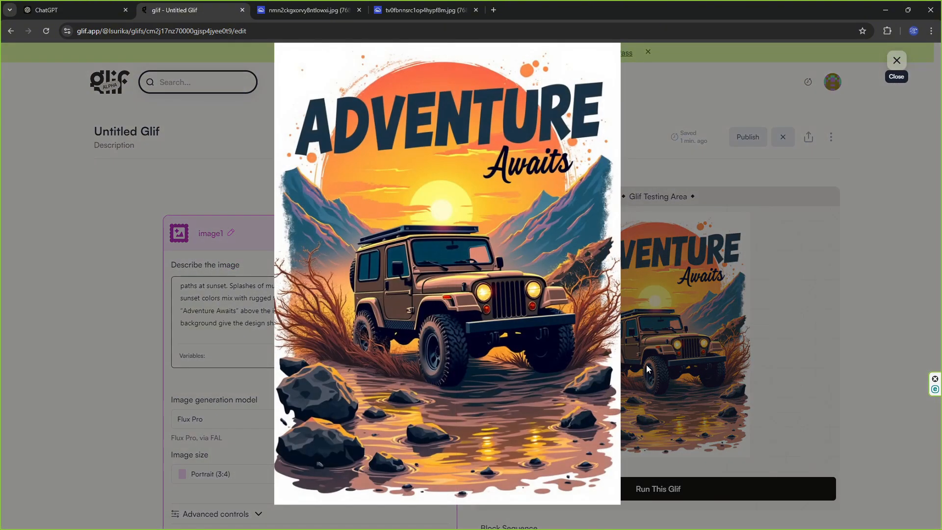
right_click(526, 311)
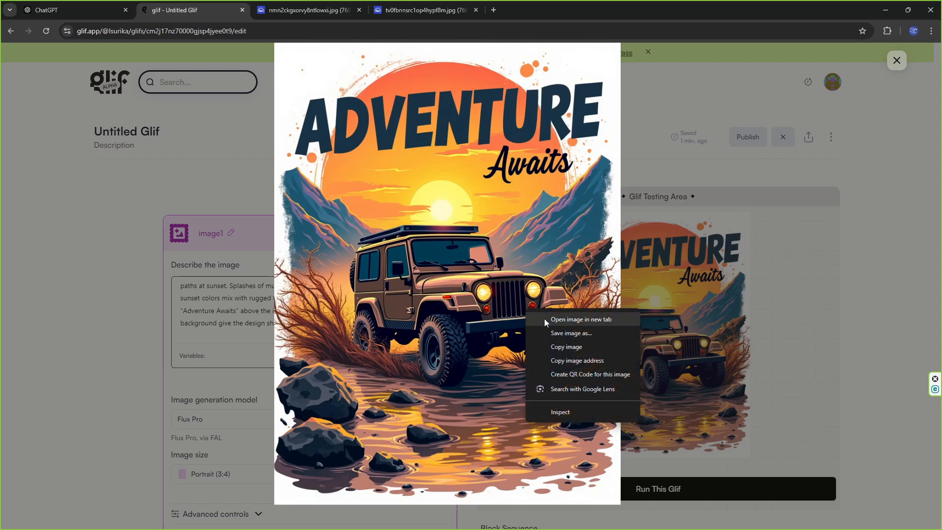
left_click(544, 319)
left_click(897, 60)
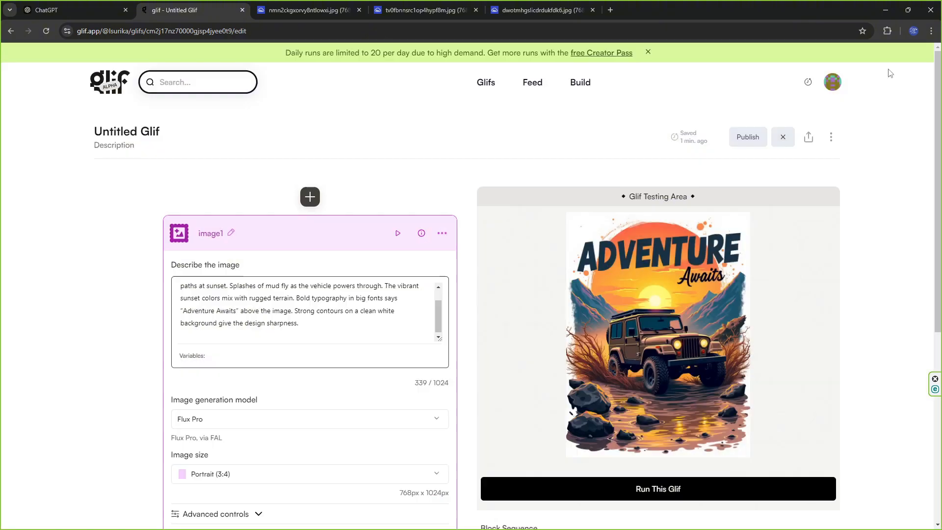
- Replace the image description in Glif with ChatGPT's "Bold Off-Road Challenge at Dusk" prompt and run the glif
left_click(73, 10)
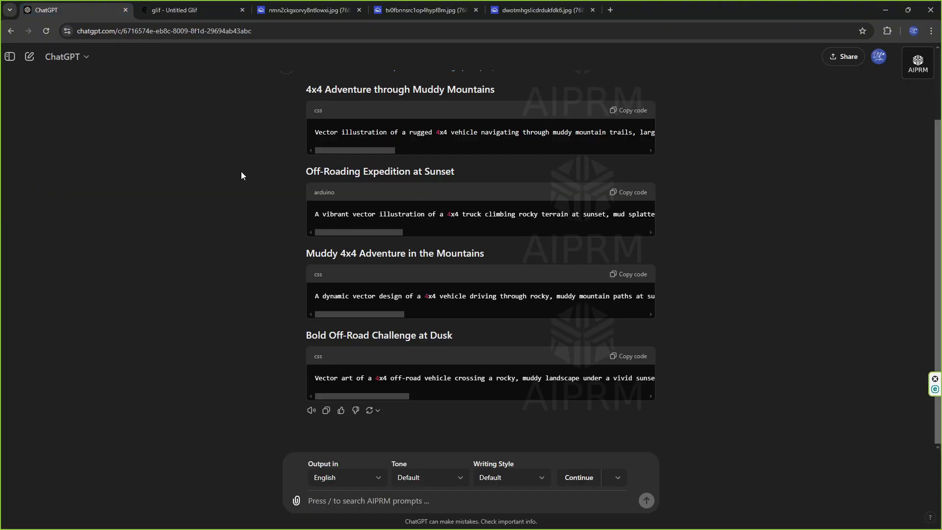
left_click(631, 357)
left_click(158, 6)
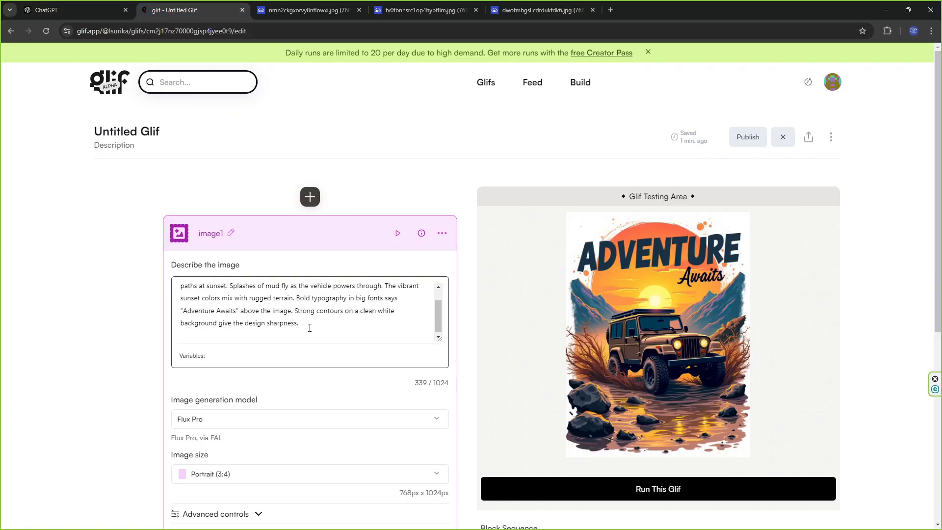
key("ctrl+a")
key("BackSpace")
right_click(189, 301)
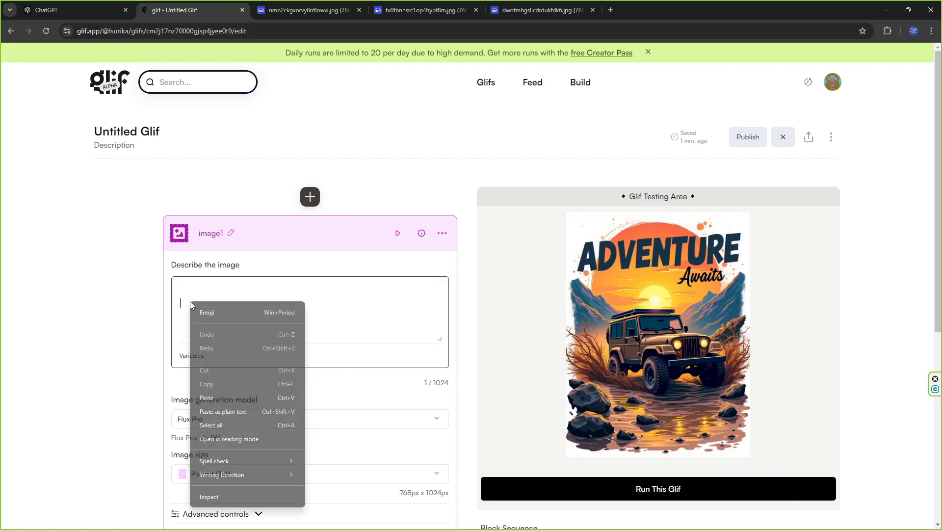
left_click(231, 397)
left_click(642, 486)
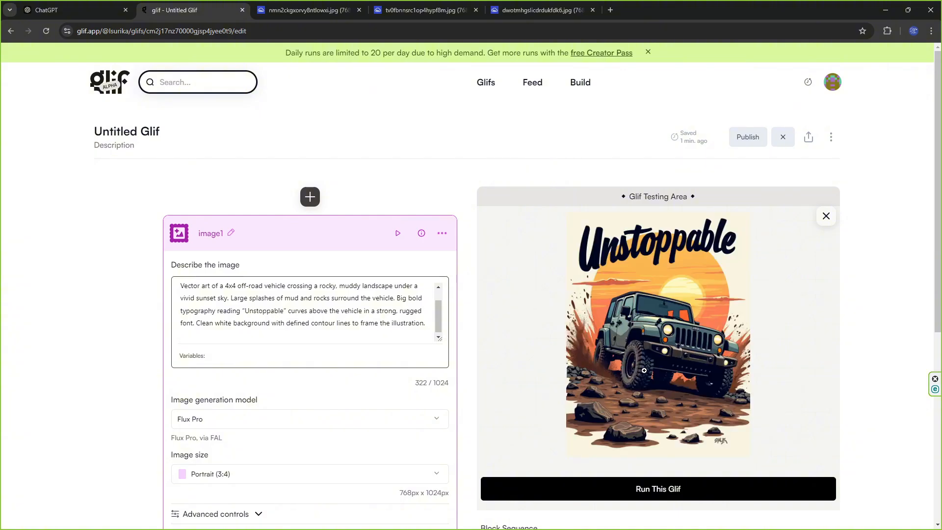
- Enlarge the generated "Unstoppable" design, open it in a new browser tab and return to the ChatGPT conversation
left_click(645, 369)
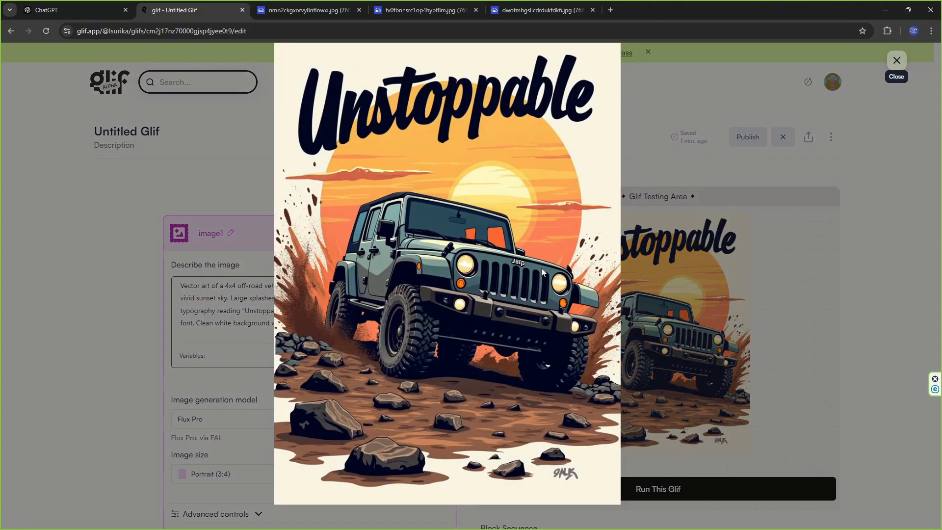
right_click(488, 258)
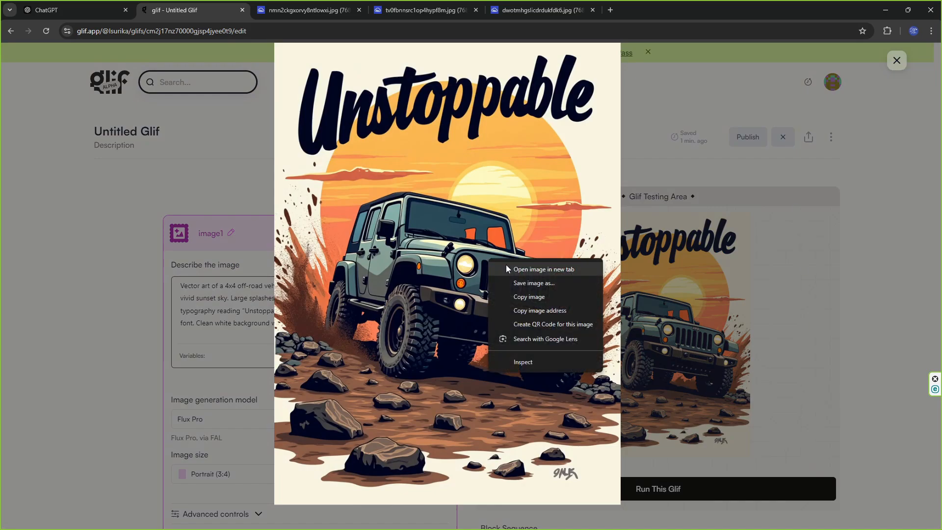
left_click(505, 264)
left_click(69, 10)
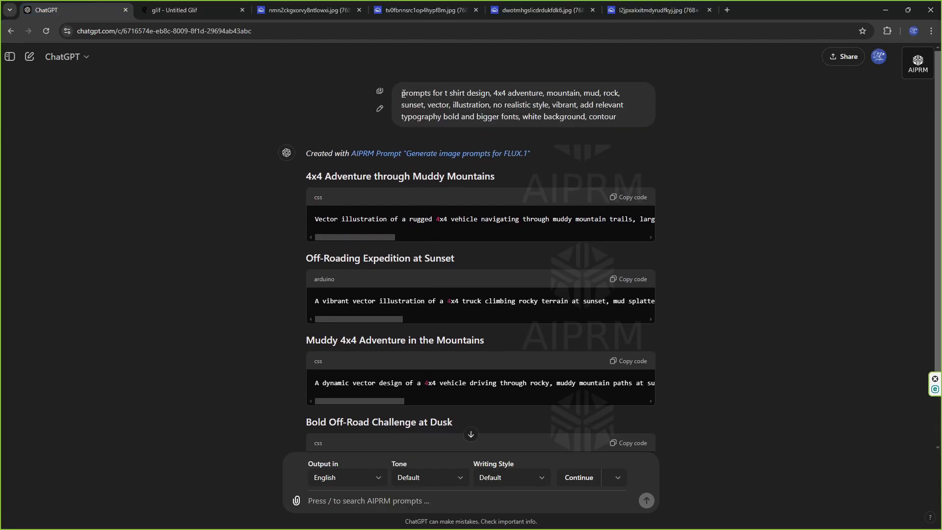
- Copy the earlier 4x4 adventure t-shirt design request from the ChatGPT conversation and paste it into the message box
left_click_drag(403, 94, 626, 122)
right_click(603, 117)
left_click(630, 130)
scroll(301, 444, "down", 3)
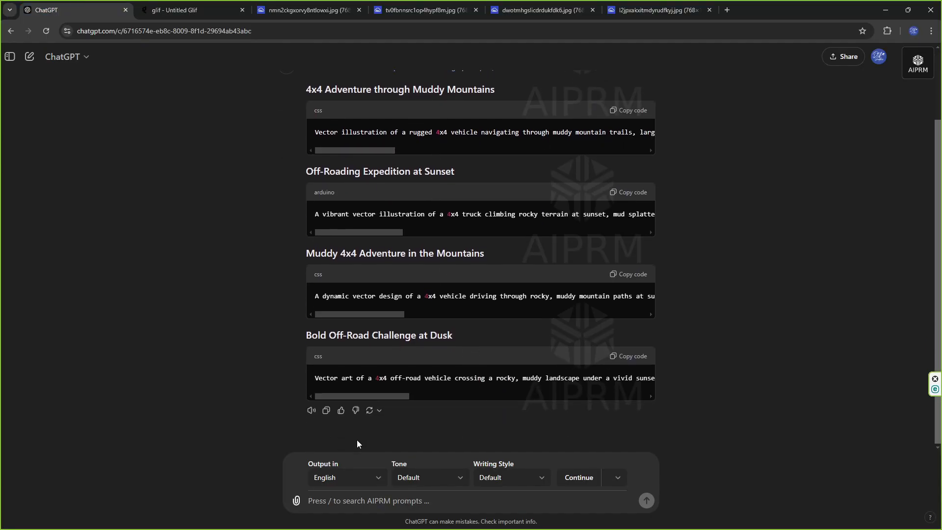
key("ctrl+v")
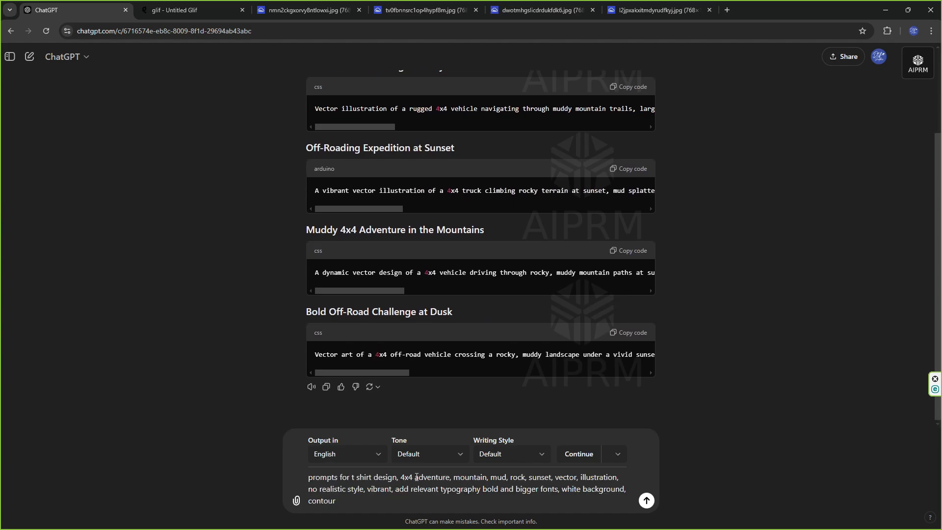
- Remove the keywords "mountain, mud, rock, sunset" from the pasted request, keep a comma after "4x4 adventure" and send it
left_click_drag(453, 477, 544, 476)
key("BackSpace")
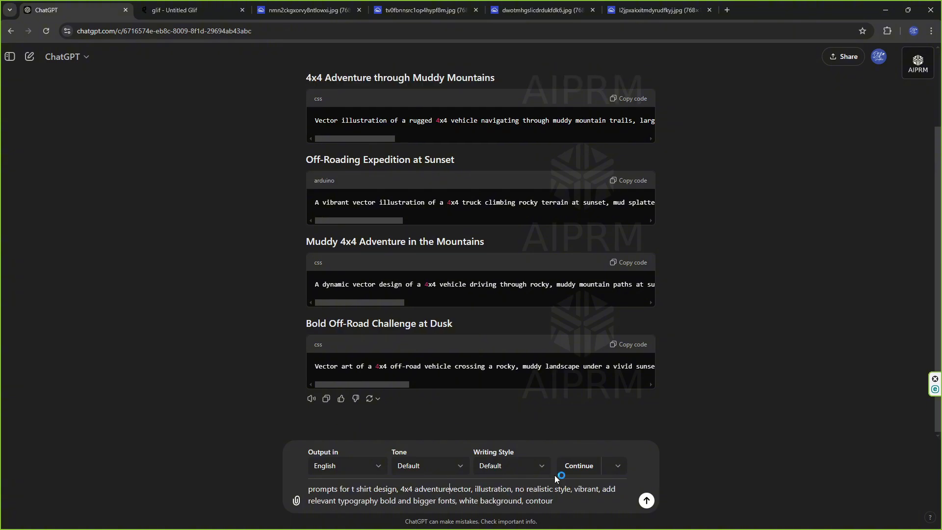
type(",")
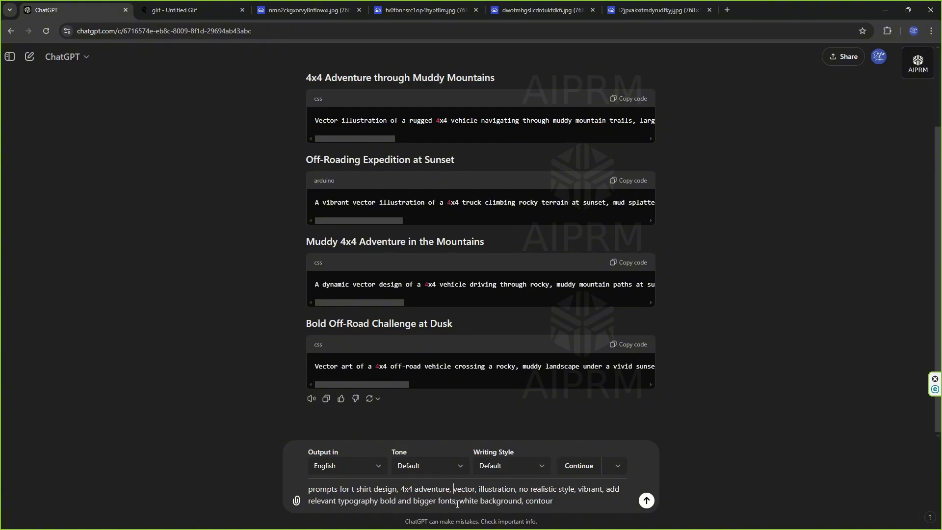
left_click(646, 500)
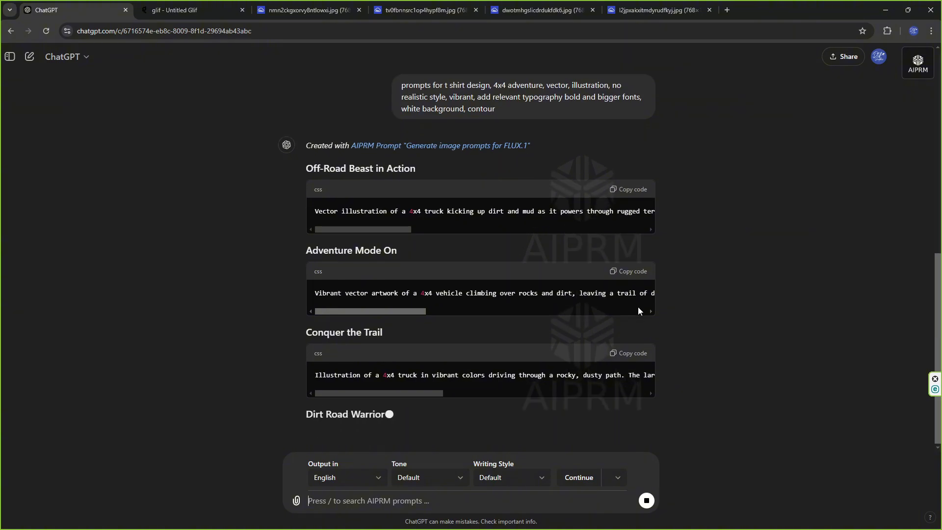
- Replace the image description in Glif with ChatGPT's "Off-Road Beast in Action" prompt and run the glif
scroll(639, 307, "up", 1)
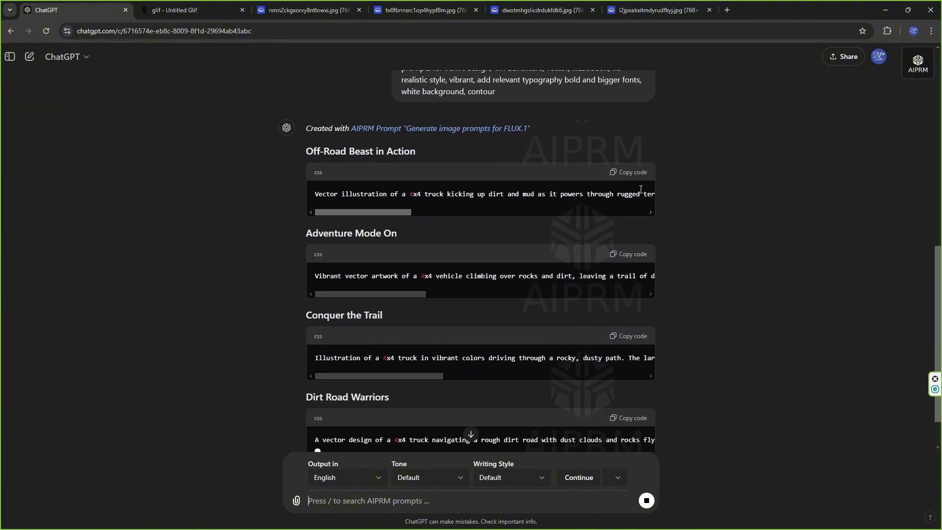
left_click(632, 172)
left_click(247, 14)
left_click(200, 294)
key("ctrl+a")
key("BackSpace")
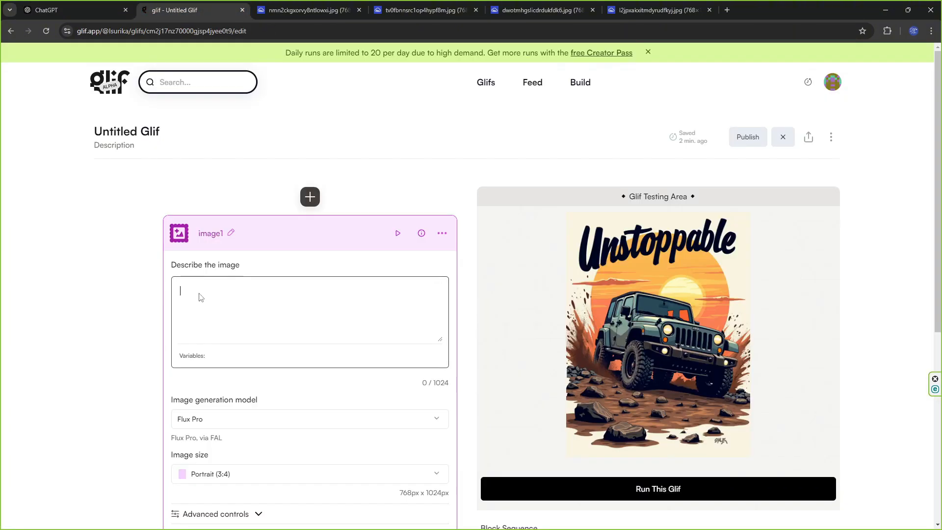
right_click(199, 295)
left_click(231, 386)
left_click(625, 487)
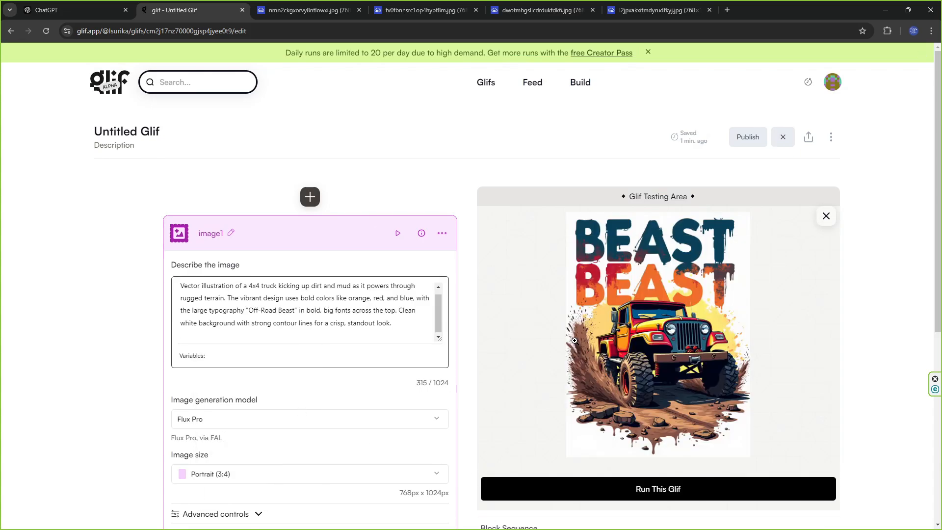
- Enlarge the generated "Beast" design, close the enlarged view and open the image in a new browser tab
left_click(627, 339)
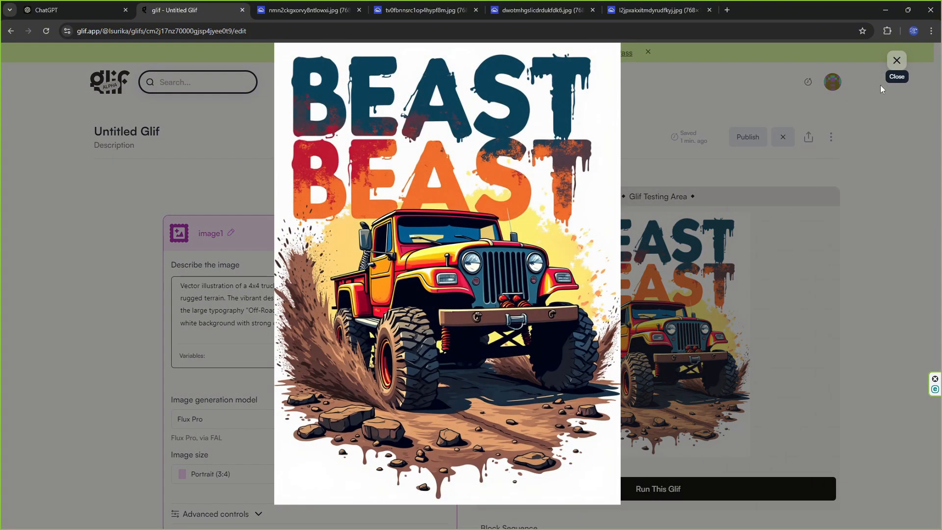
left_click(896, 60)
right_click(552, 229)
left_click(583, 239)
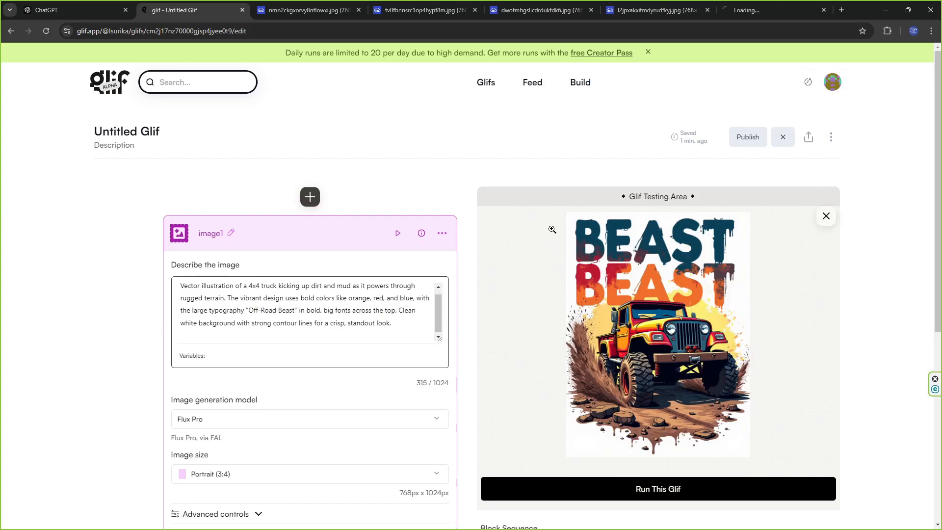
- Replace the image description in Glif with ChatGPT's "Adventure Mode On" prompt and run the glif
left_click(79, 9)
left_click(629, 254)
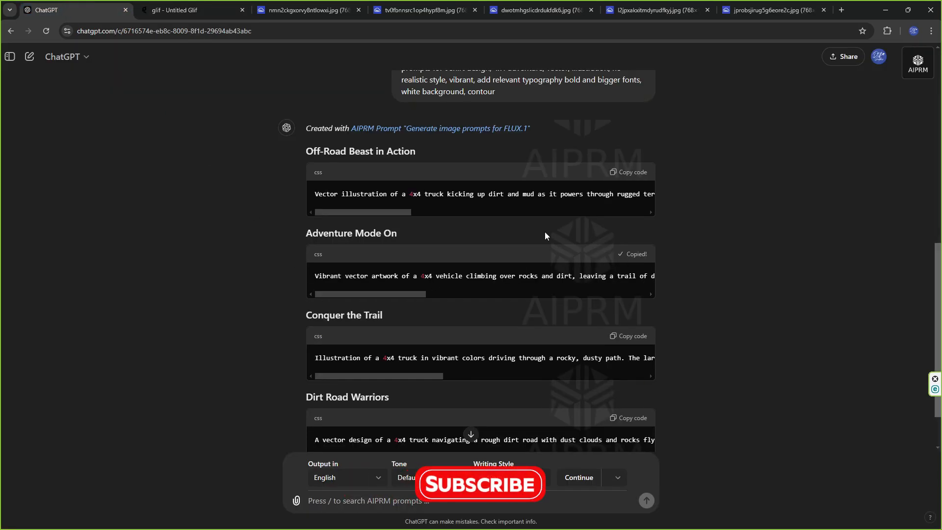
left_click(174, 10)
key("ctrl+a")
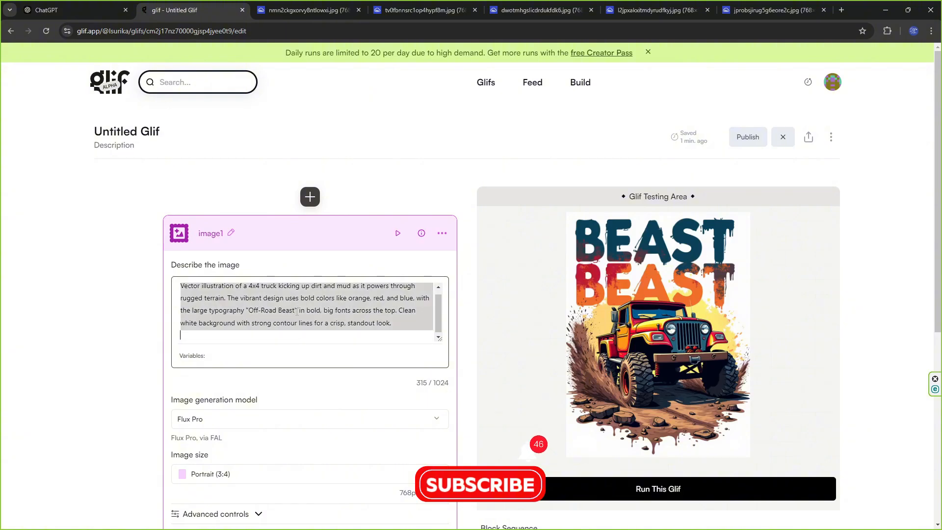
key("BackSpace")
right_click(297, 311)
left_click(339, 405)
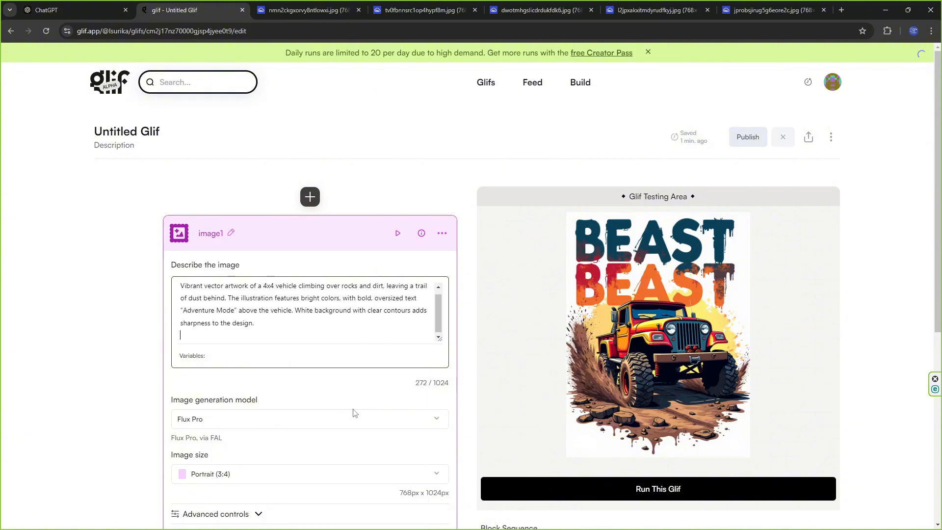
left_click(592, 489)
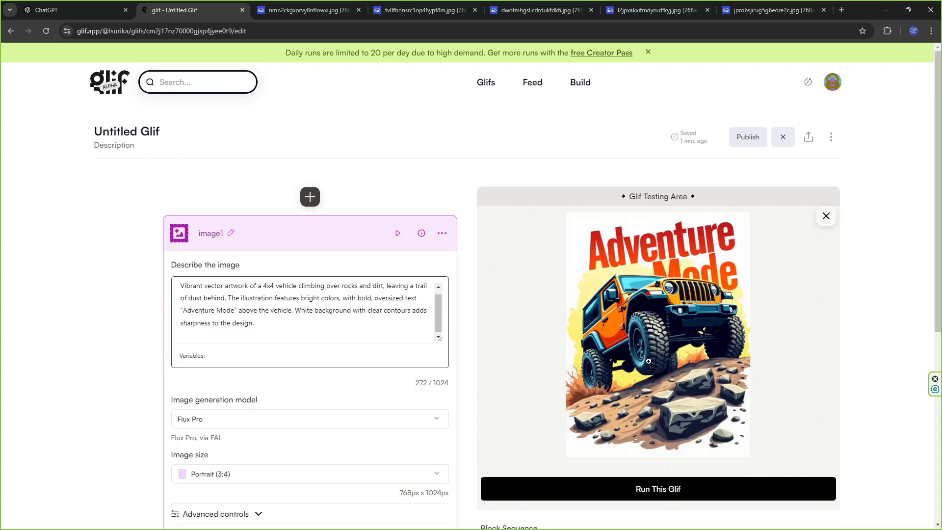
- Enlarge the generated "Adventure Mode" design, close the enlarged view and open the image in a new browser tab
left_click(648, 361)
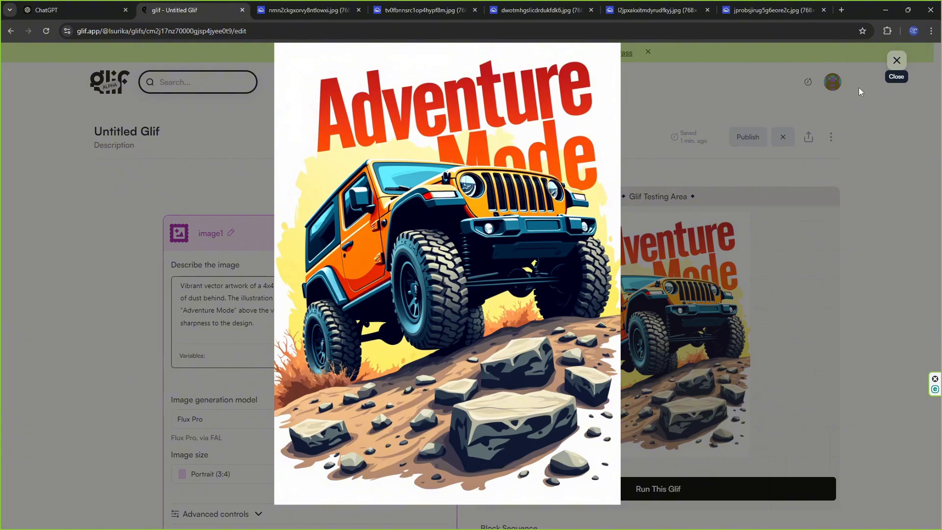
left_click(897, 61)
right_click(610, 309)
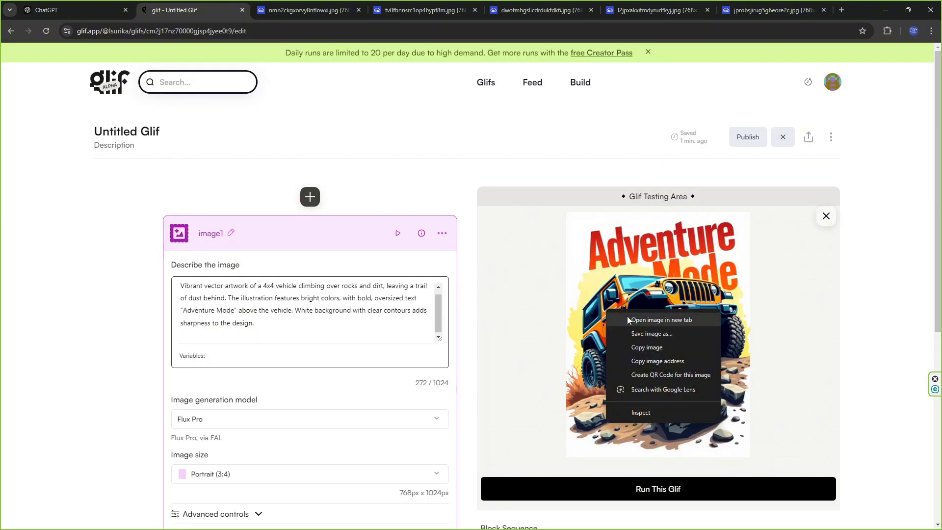
left_click(627, 316)
- Replace the image description in Glif with ChatGPT's "Conquer the Trail" prompt and run the glif
left_click(64, 10)
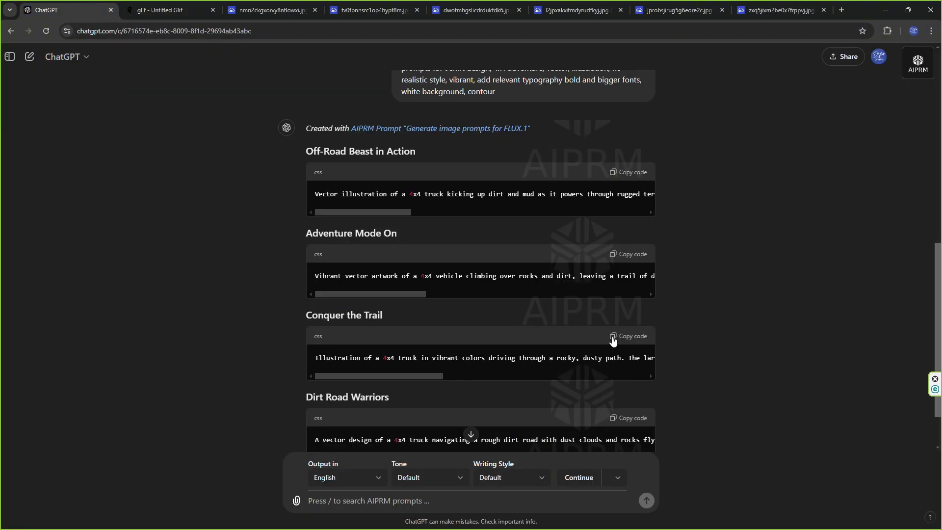
left_click(167, 10)
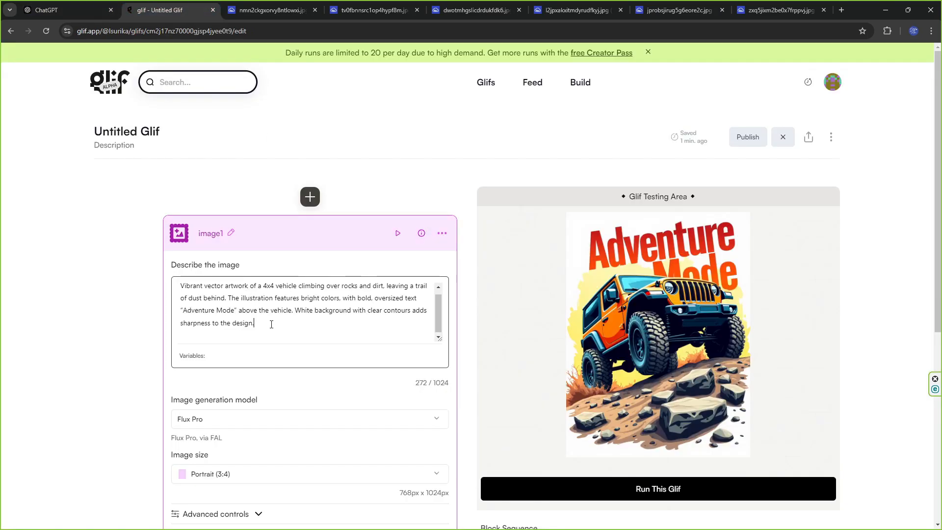
key("ctrl+a")
key("BackSpace")
right_click(200, 296)
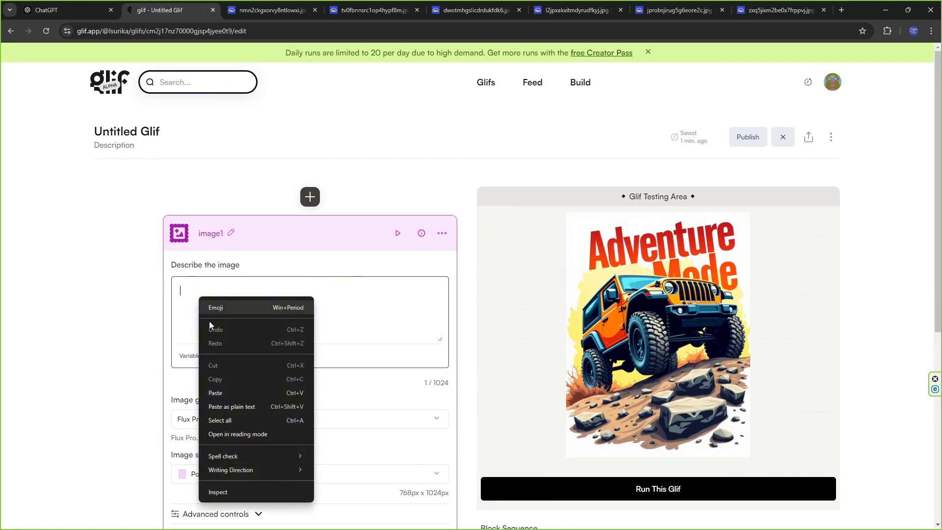
left_click(229, 394)
left_click(584, 489)
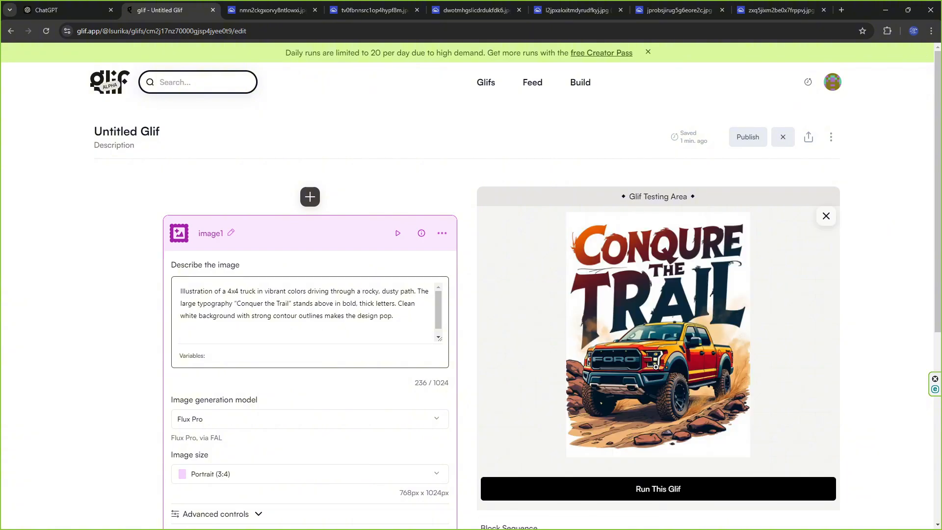
- Enlarge the generated "Conqure the Trail" design, open it in a new browser tab and close the enlarged view
left_click(655, 367)
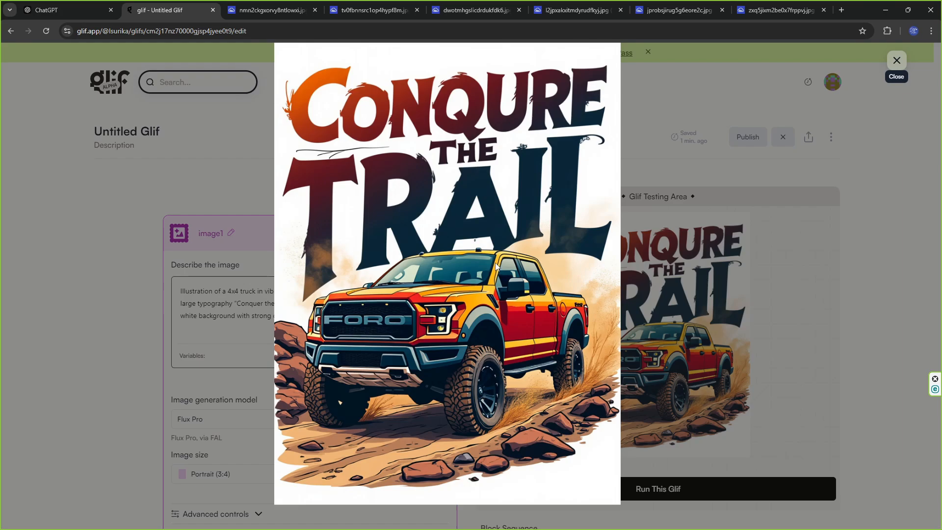
right_click(496, 267)
left_click(516, 273)
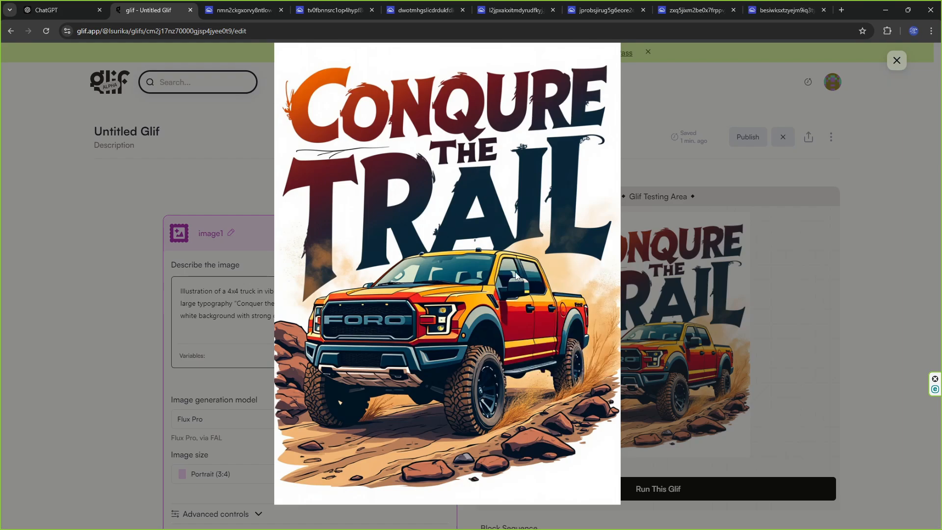
left_click(897, 60)
- Replace the image description in Glif with ChatGPT's "Dirt Road Warriors" prompt and run the glif
left_click(93, 11)
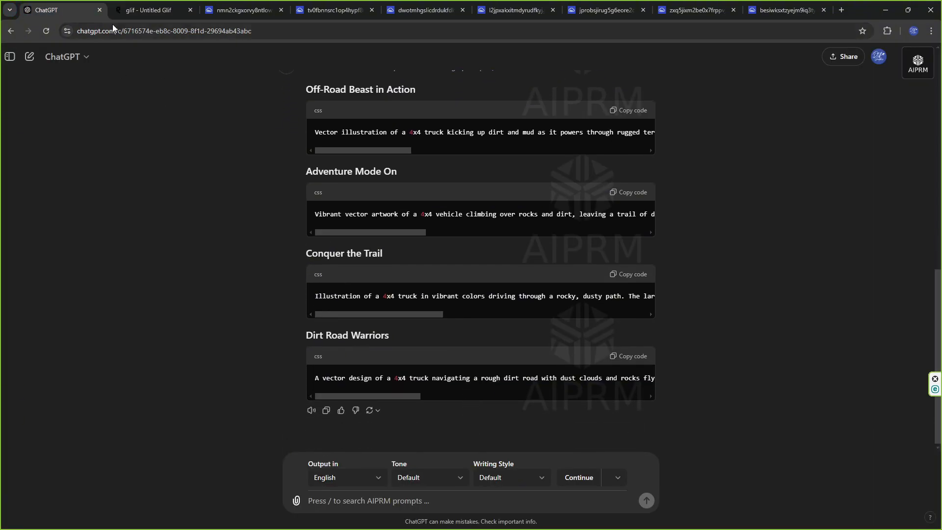
left_click(142, 10)
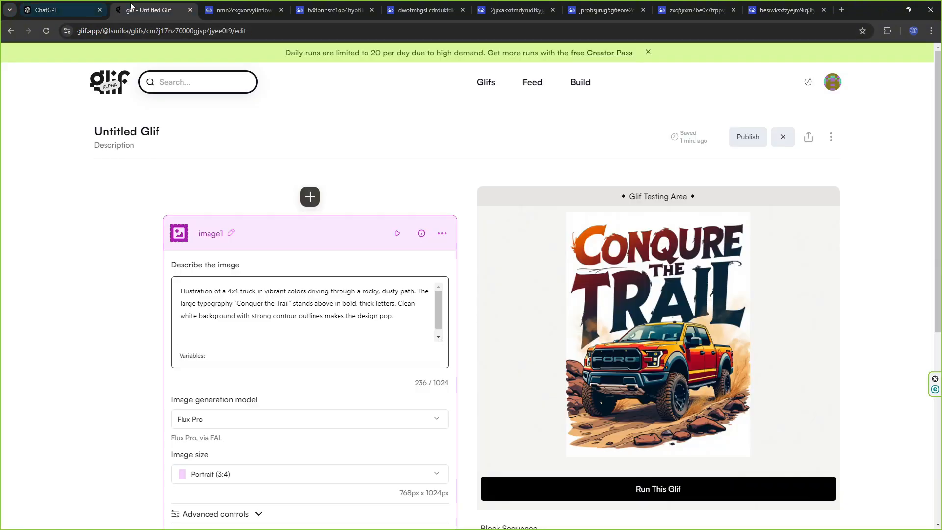
left_click_drag(404, 314, 158, 266)
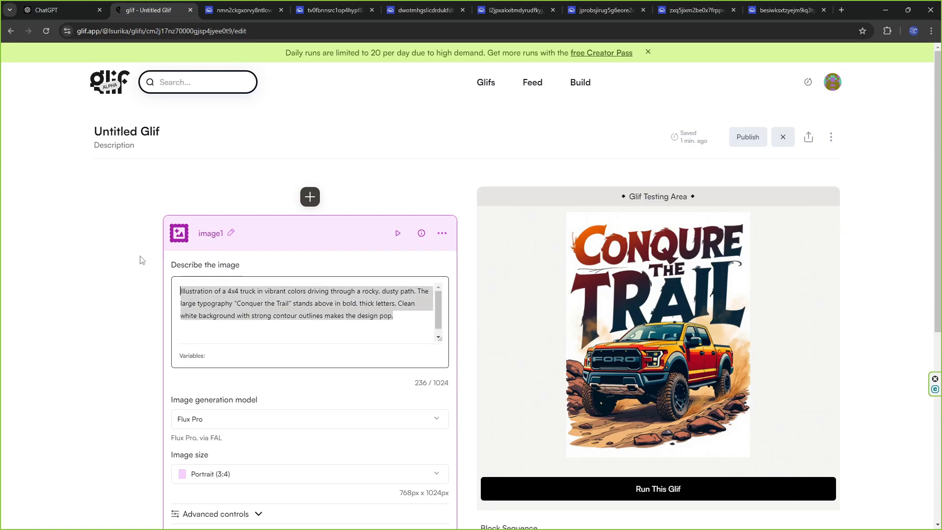
key("Delete")
right_click(219, 296)
left_click(234, 376)
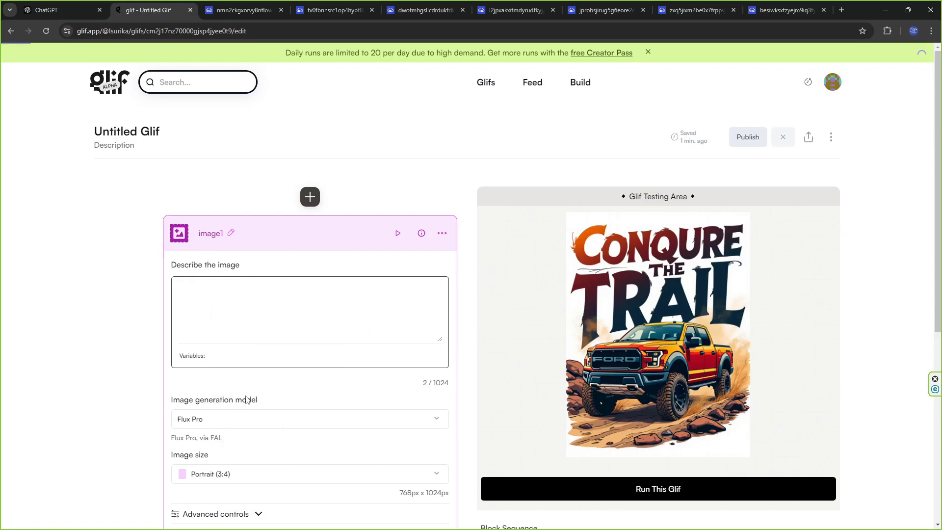
left_click(662, 483)
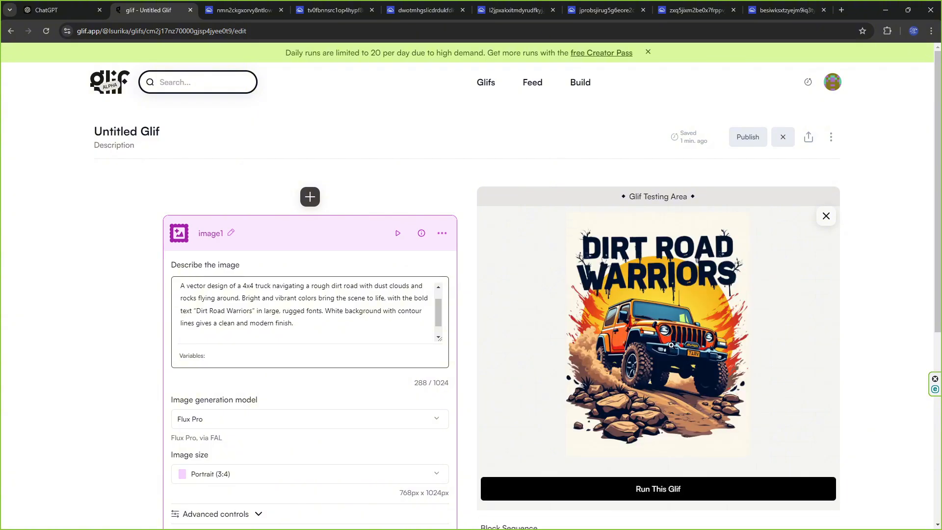
- Enlarge the generated "Dirt Road Warriors" design, close the enlarged view and open the image in a new browser tab
left_click(671, 346)
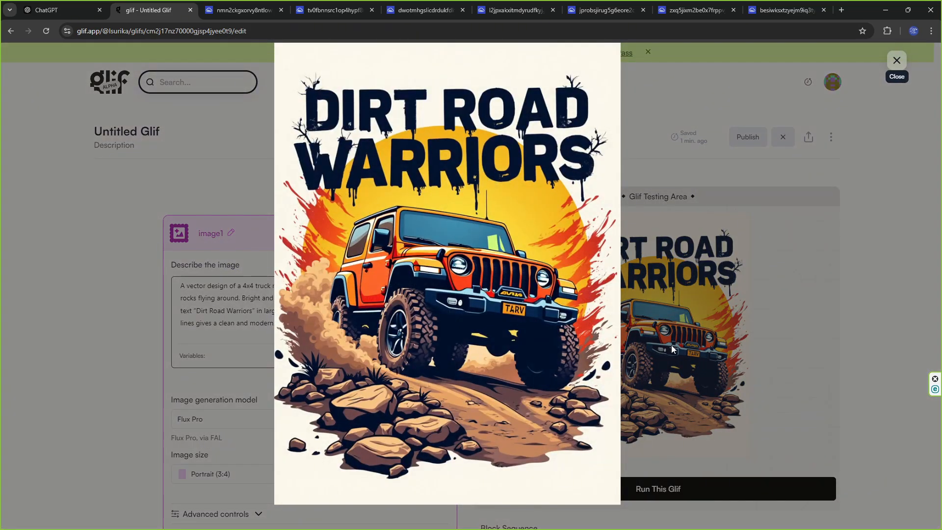
left_click(897, 60)
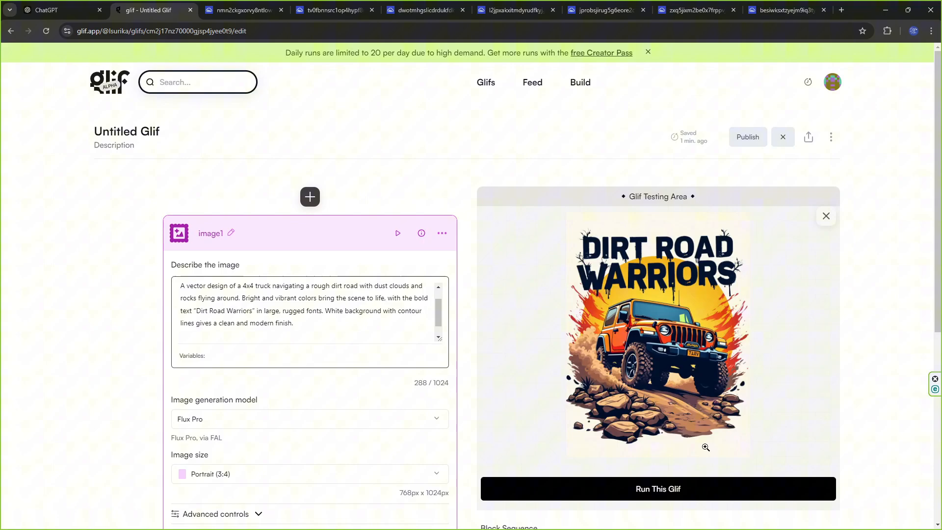
right_click(649, 370)
left_click(687, 379)
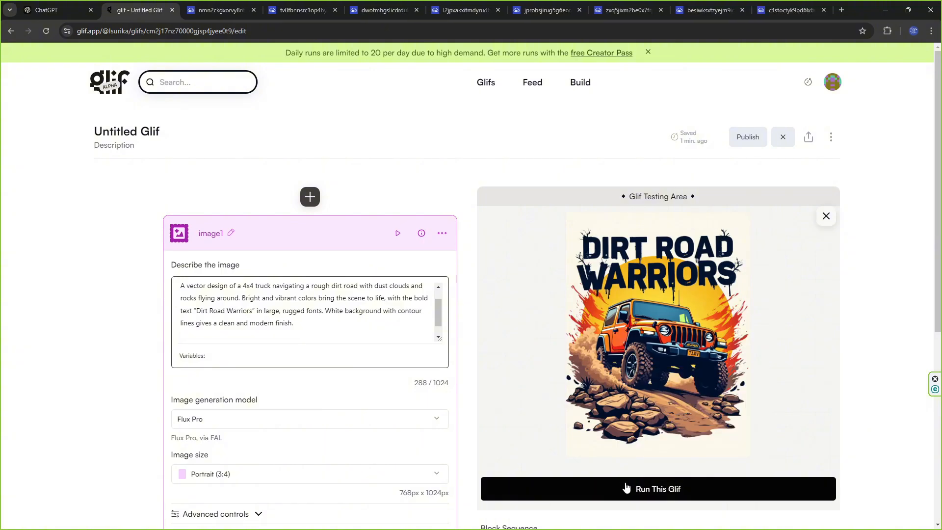
- Review the generated 4x4 designs one after another in their open browser tabs
left_click(225, 4)
left_click(293, 6)
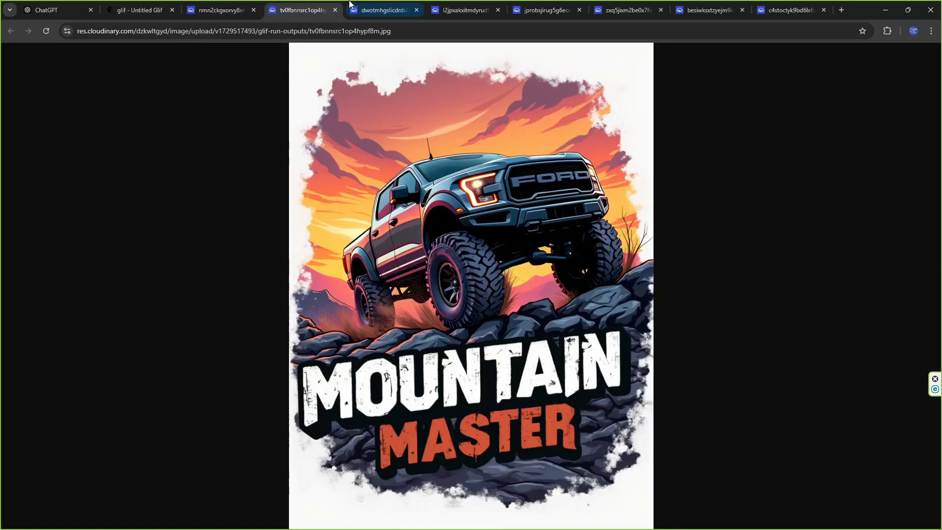
left_click(380, 6)
left_click(434, 5)
left_click(574, 6)
left_click(637, 6)
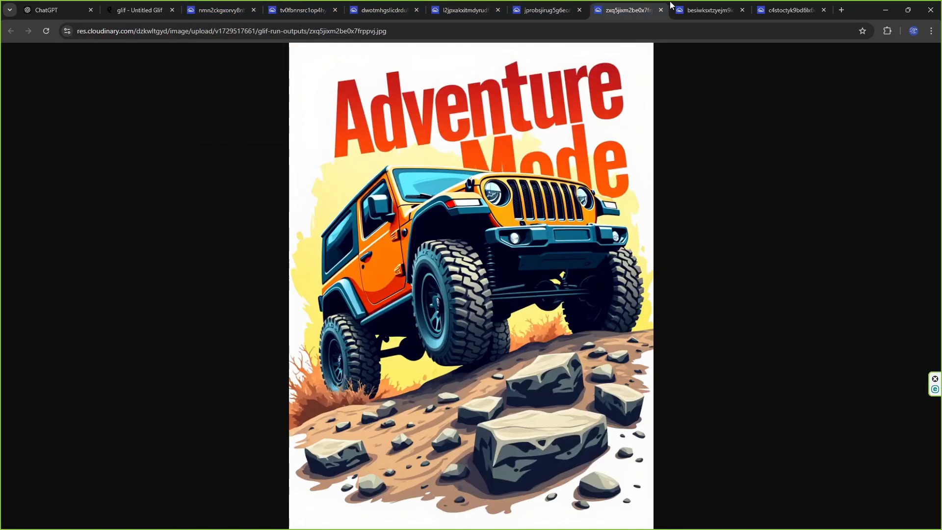
left_click(744, 6)
left_click(785, 10)
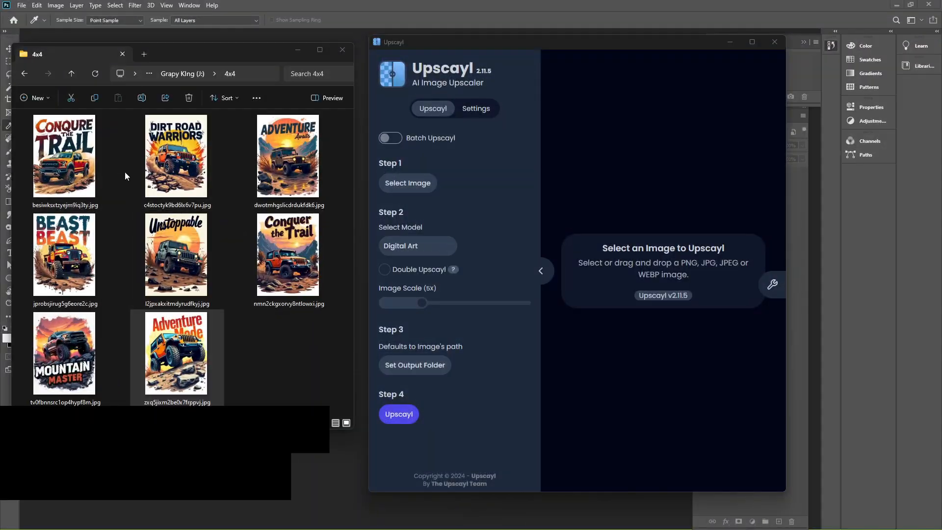
- Load the "Dirt Road Warriors" image from the 4x4 folder into Upscayl and upscale it with the Digital Art model at 5X
left_click_drag(176, 156, 717, 213)
left_click(425, 251)
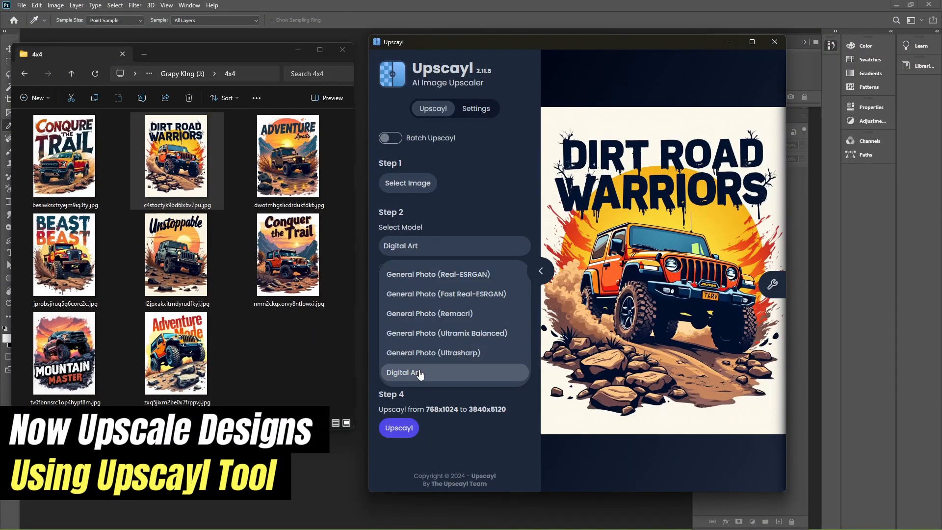
left_click(421, 373)
left_click(406, 303)
left_click_drag(407, 304, 422, 303)
left_click(399, 427)
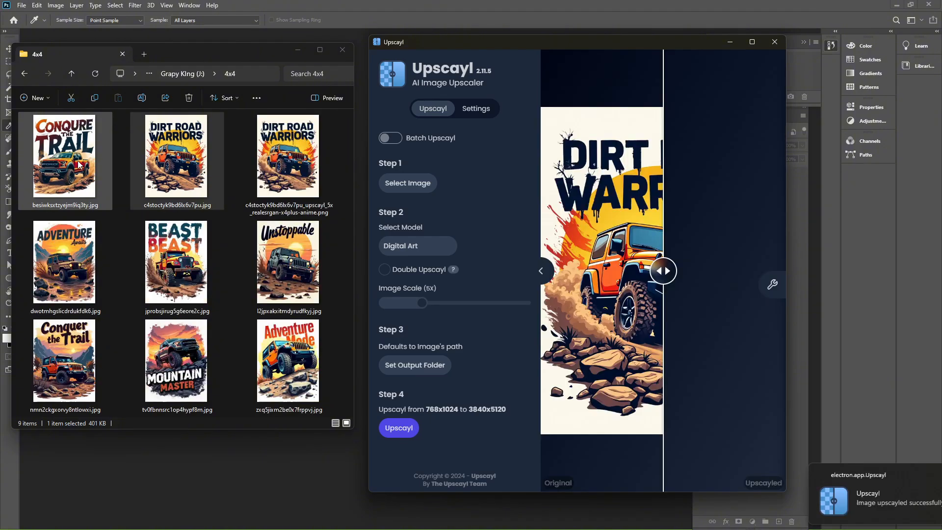
- Upscale the "Conqure the Trail" image with the Digital Art model at 5X
left_click(399, 428)
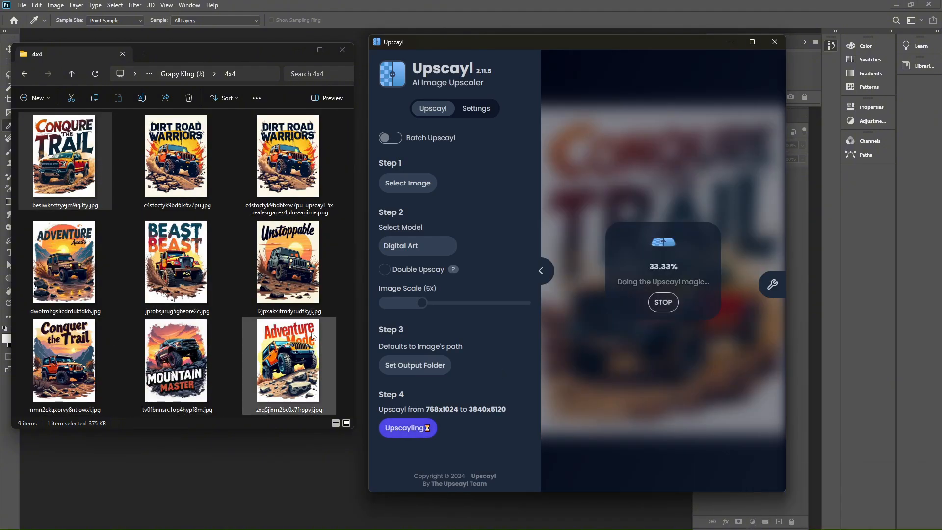
left_click(334, 373)
left_click(327, 375)
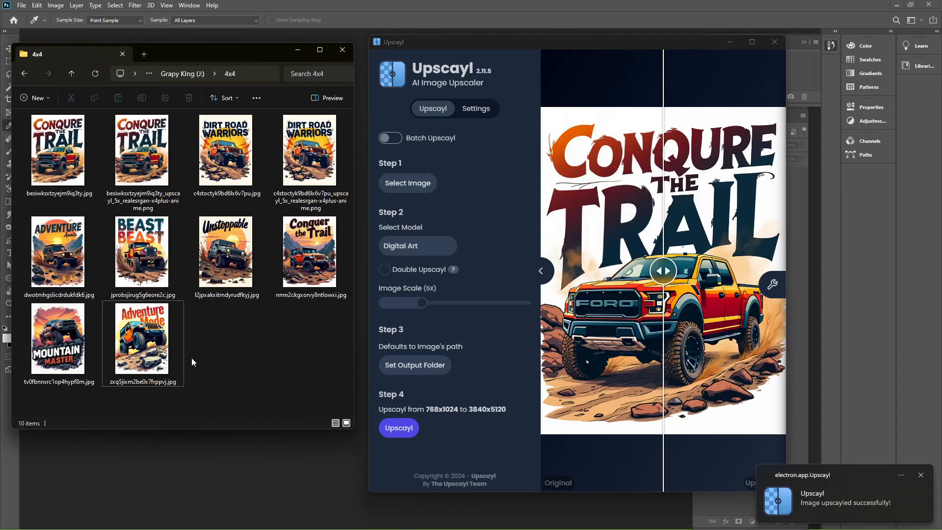
- Load the "Beast Beast" image from the 4x4 folder into Upscayl and upscale it with the Digital Art model at 5X
left_click_drag(122, 350, 155, 348)
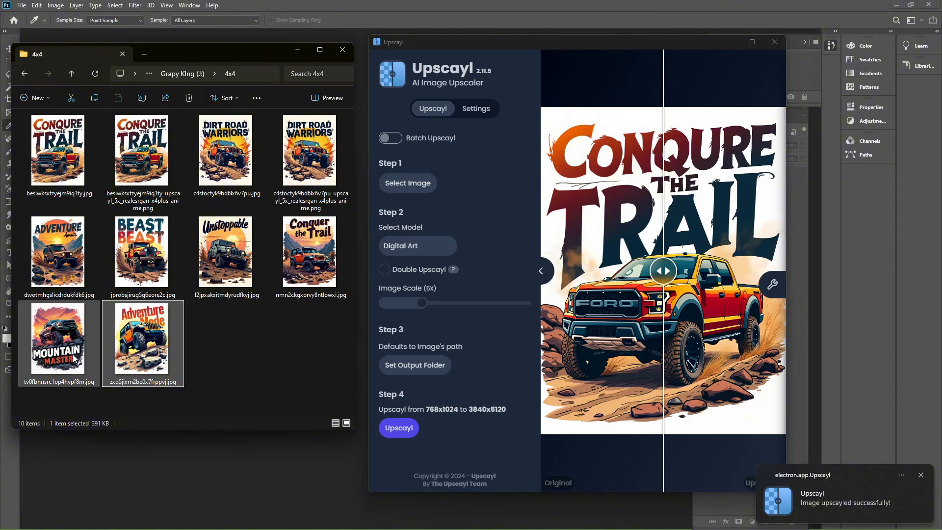
left_click_drag(142, 251, 589, 236)
left_click(398, 427)
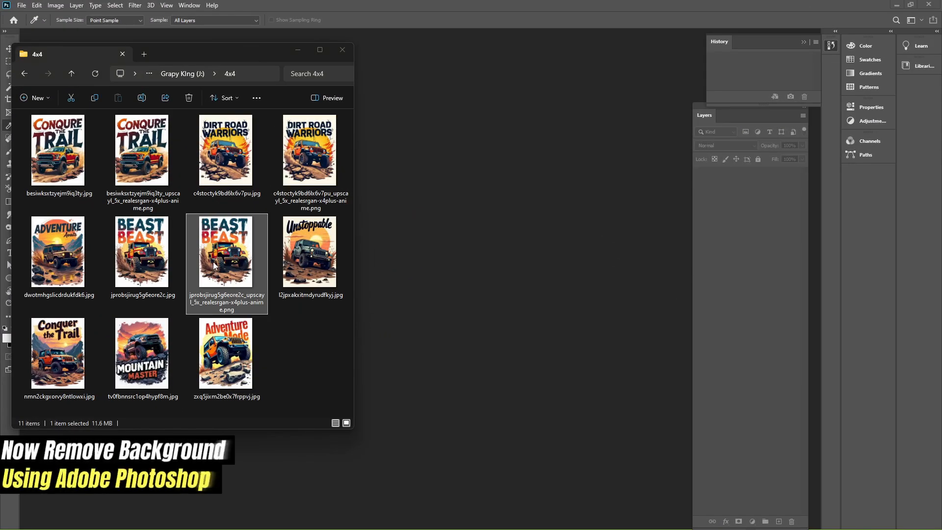
- Open the upscaled "Beast Beast" PNG in Photoshop and unlock its Background as a regular layer
left_click_drag(226, 251, 466, 214)
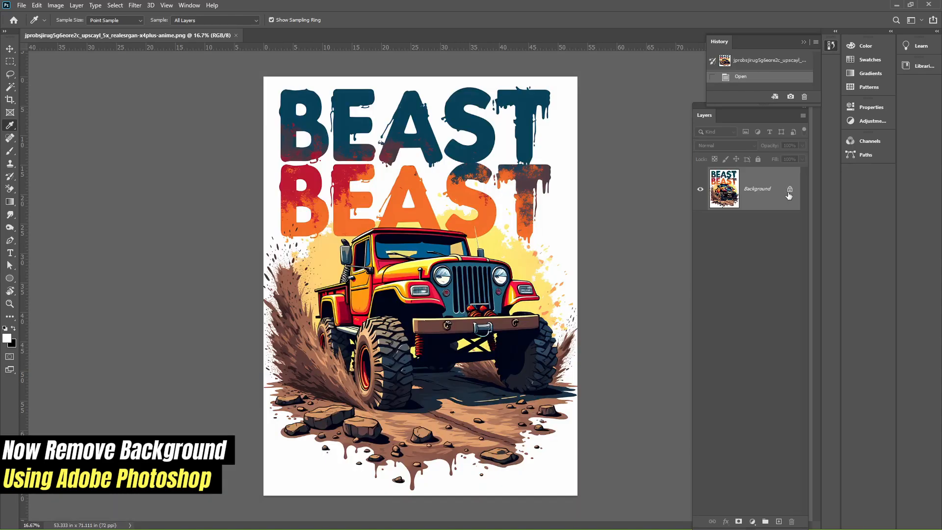
left_click(788, 191)
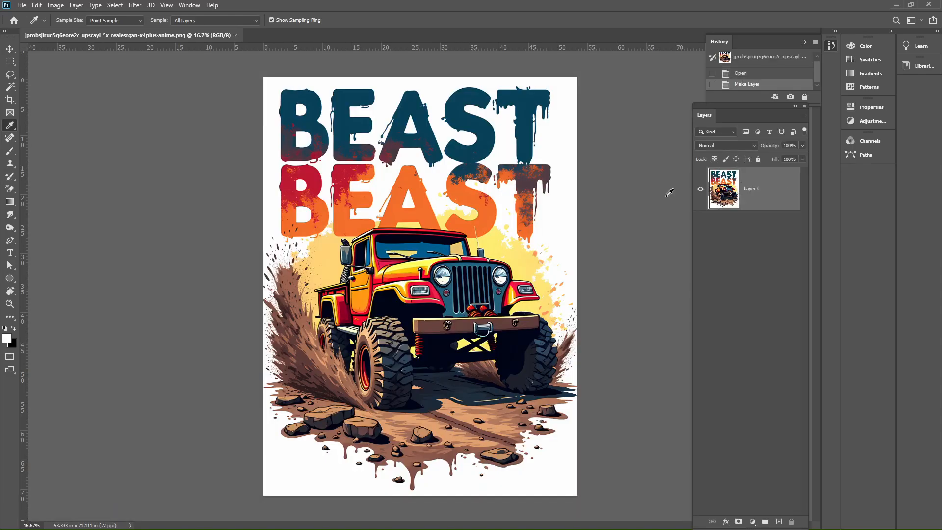
- Select all white areas of the design using the Magic Wand with tolerance 32 and Contiguous turned off
key("ctrl+plus")
key("ctrl+plus")
left_click_drag(331, 192, 294, 399)
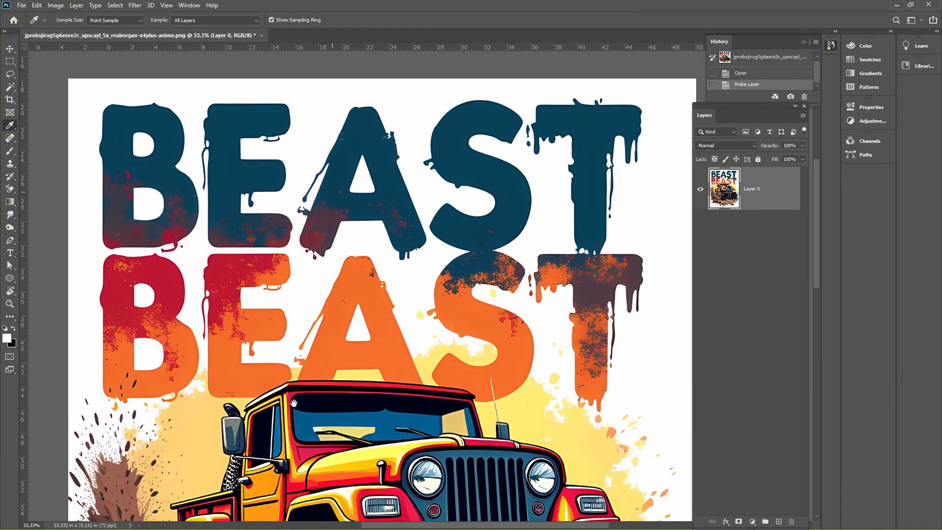
left_click(10, 88)
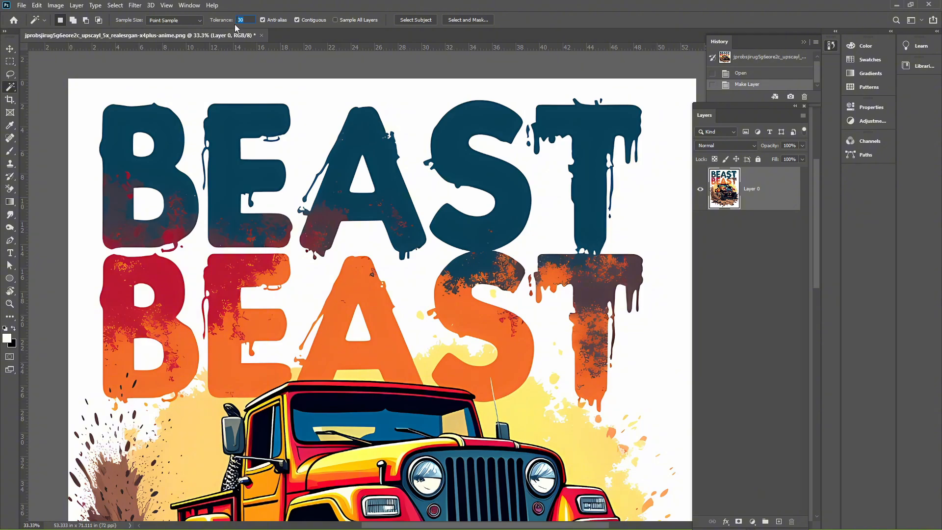
key("Return")
left_click(296, 20)
left_click(304, 98)
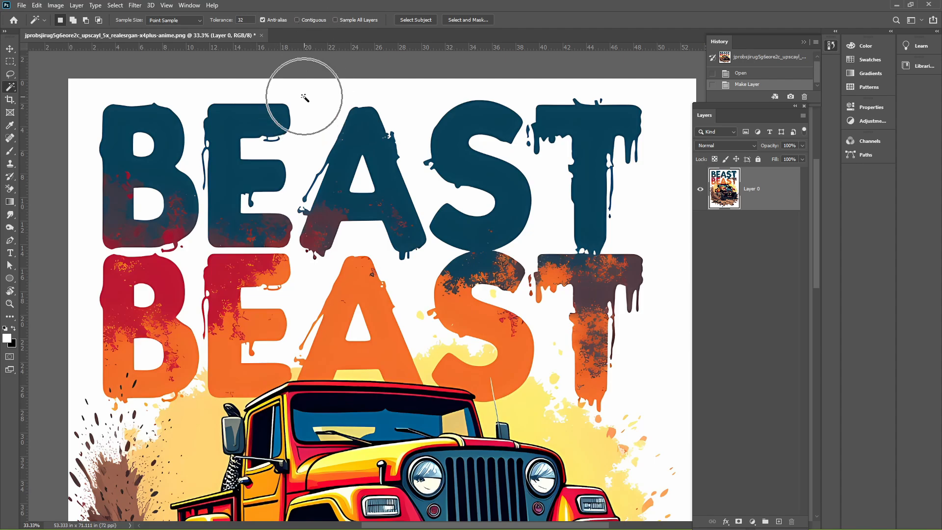
- Invert the white-area selection to cover the artwork and enter Quick Mask mode
scroll(336, 299, "down", 5)
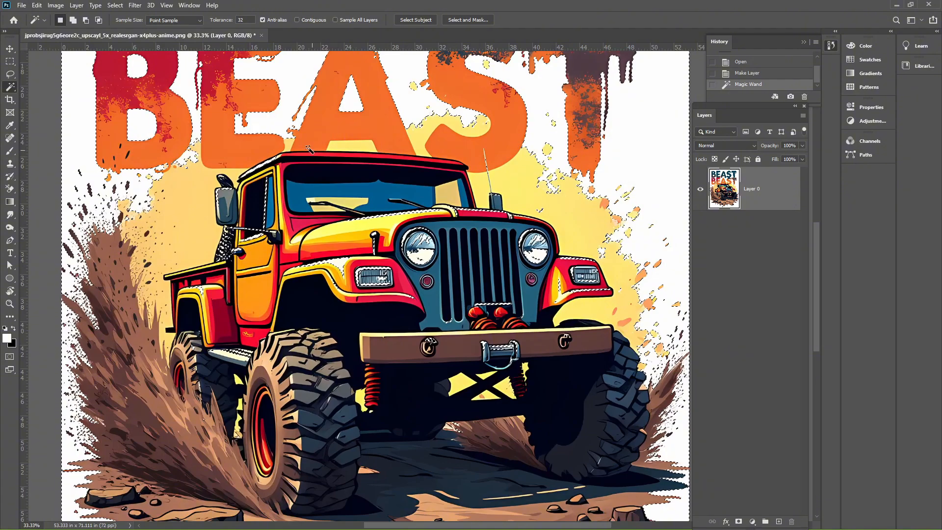
left_click(114, 5)
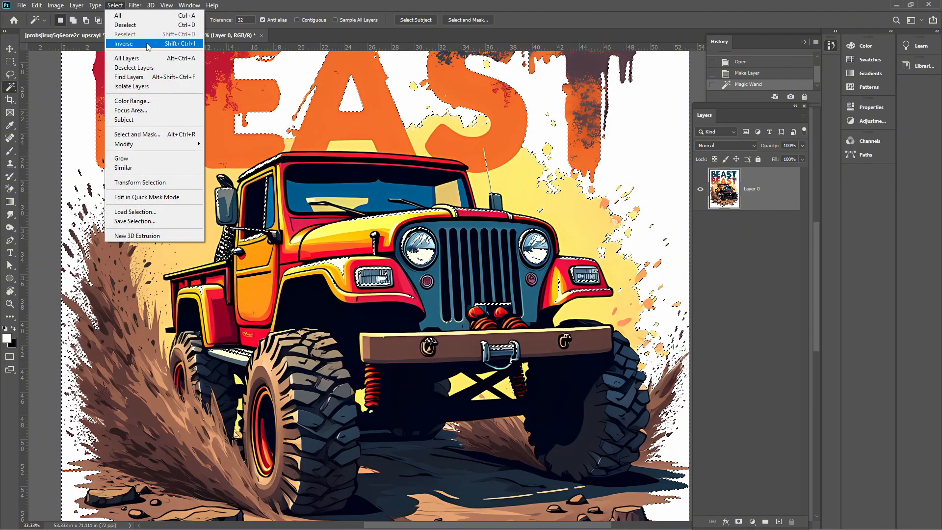
left_click(123, 43)
left_click(9, 358)
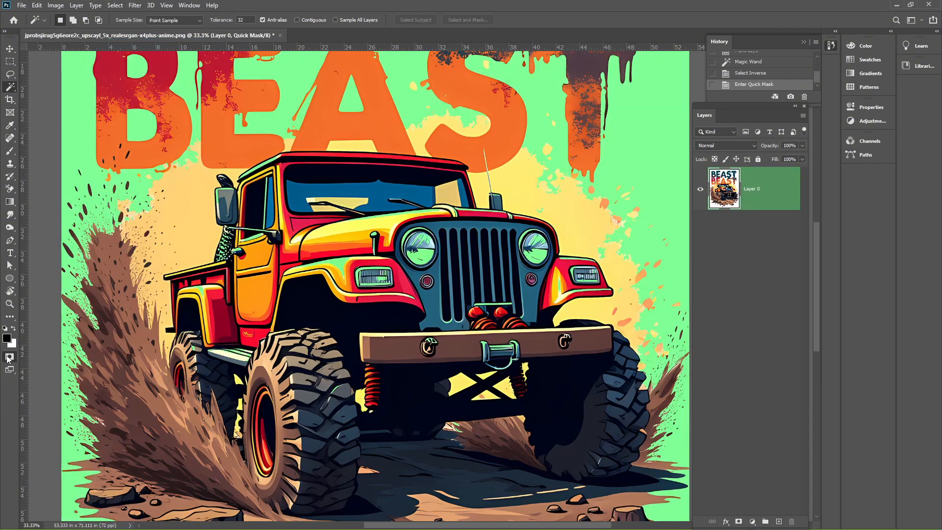
- Paint white with a 150 px brush over the green mask inside the truck, including windows, mirror, headlights, fenders, bumper, winch and tires
key("ctrl+plus")
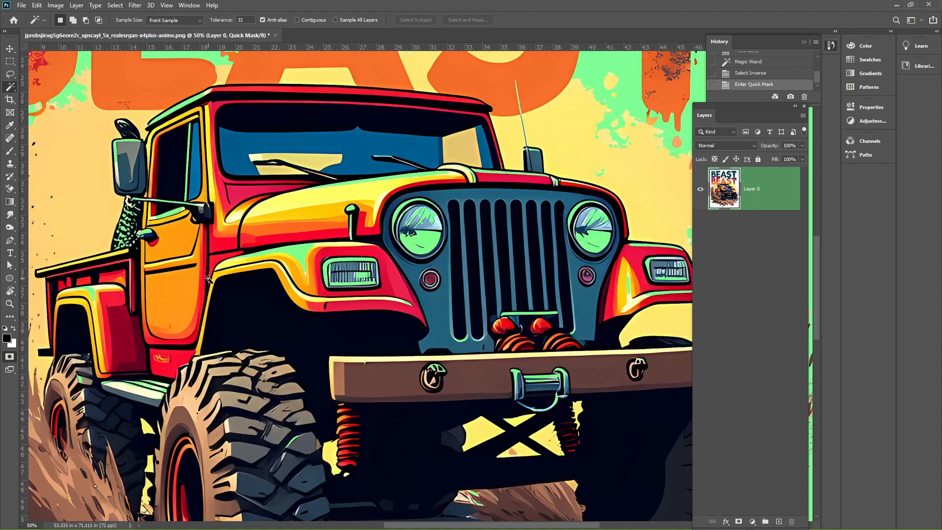
left_click(10, 151)
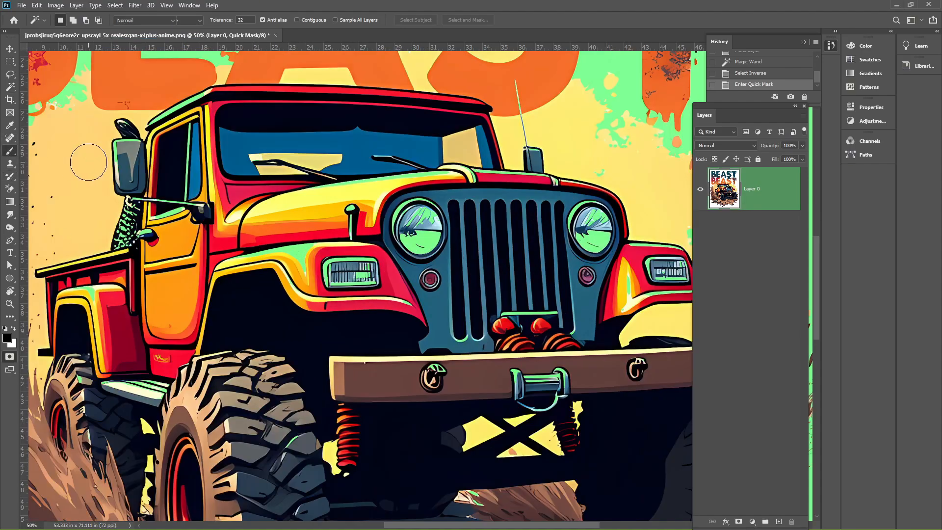
mouse_move(172, 199)
left_mouse_down()
mouse_move(113, 230)
mouse_move(127, 231)
mouse_move(150, 143)
mouse_move(199, 101)
left_mouse_up()
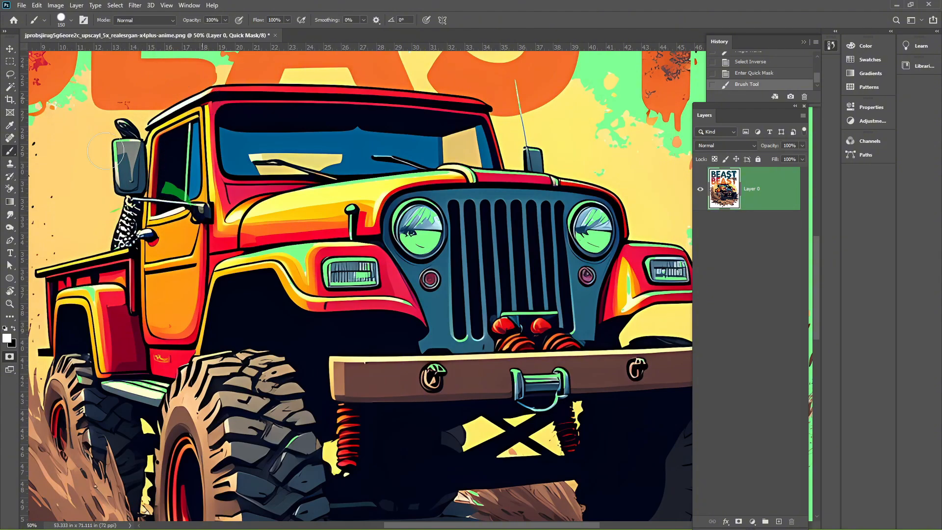
mouse_move(106, 151)
left_mouse_down()
mouse_move(256, 215)
mouse_move(331, 272)
mouse_move(261, 252)
mouse_move(472, 194)
mouse_move(463, 179)
mouse_move(496, 171)
mouse_move(590, 198)
mouse_move(574, 225)
mouse_move(529, 176)
left_mouse_up()
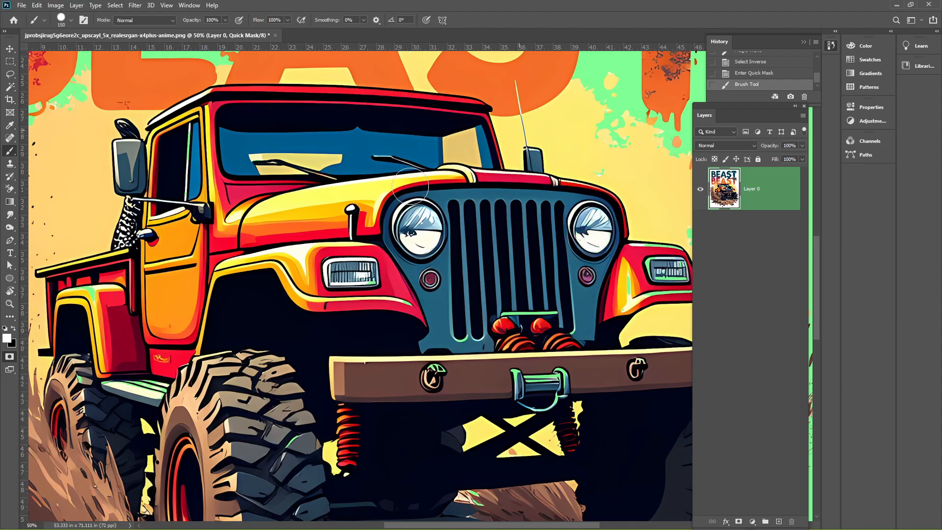
left_click_drag(410, 186, 443, 190)
left_click_drag(517, 267, 310, 217)
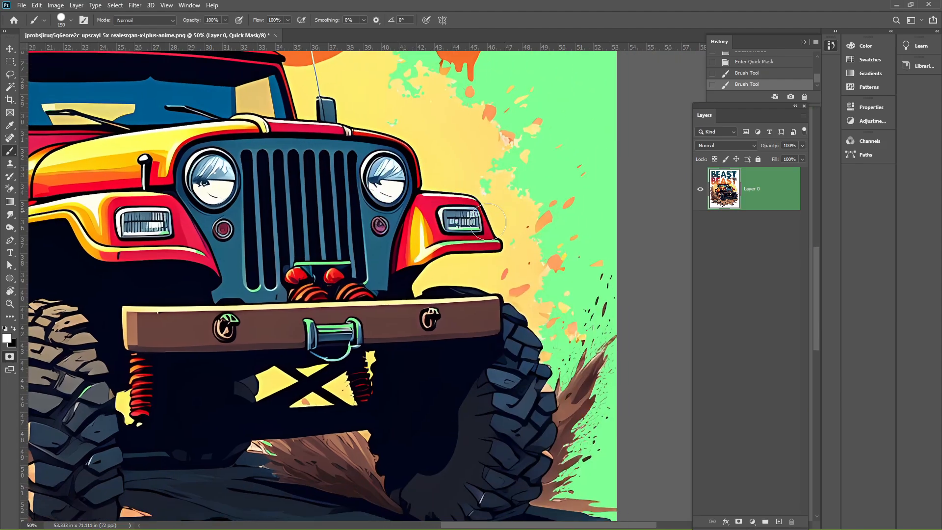
left_click_drag(488, 222, 484, 240)
left_click_drag(378, 279, 372, 310)
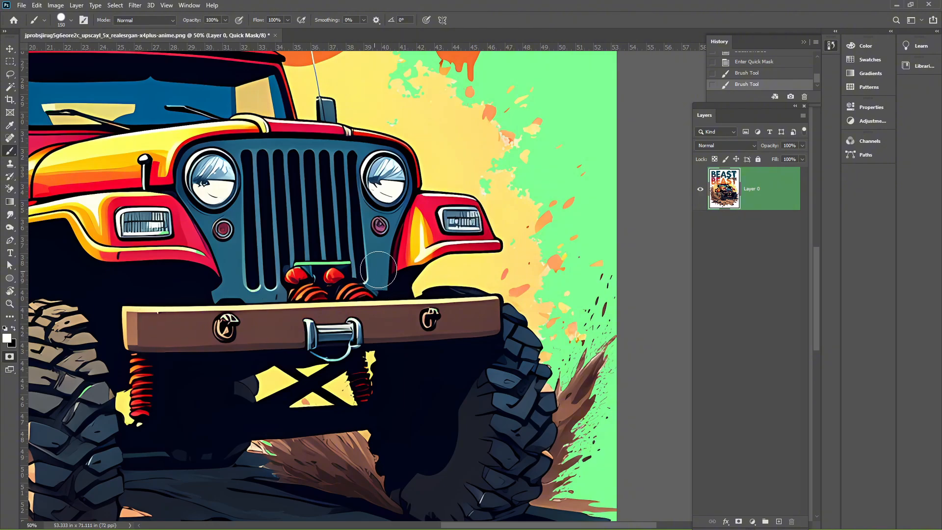
mouse_move(378, 270)
left_mouse_down()
mouse_move(291, 254)
mouse_move(133, 257)
left_mouse_up()
mouse_move(238, 347)
left_mouse_down()
mouse_move(279, 218)
mouse_move(558, 225)
mouse_move(650, 284)
left_mouse_up()
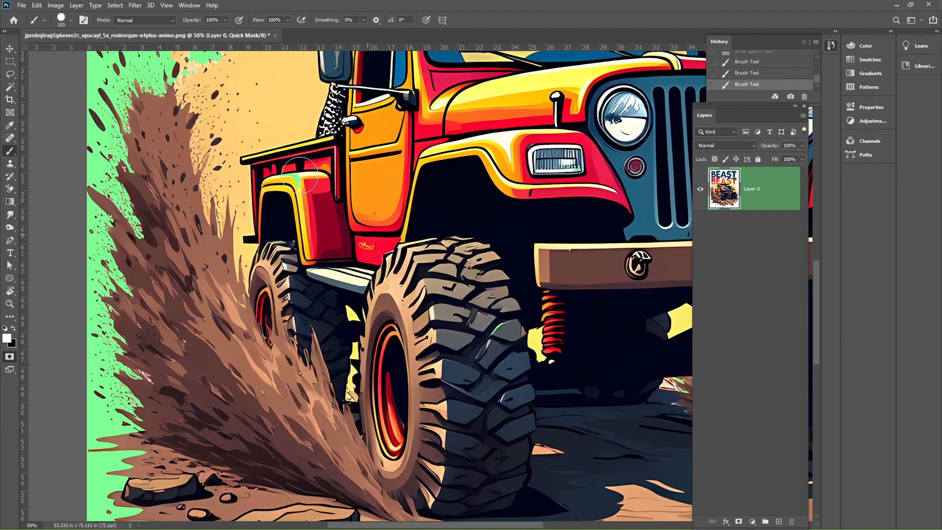
left_click_drag(300, 175, 352, 116)
left_click_drag(398, 347, 246, 88)
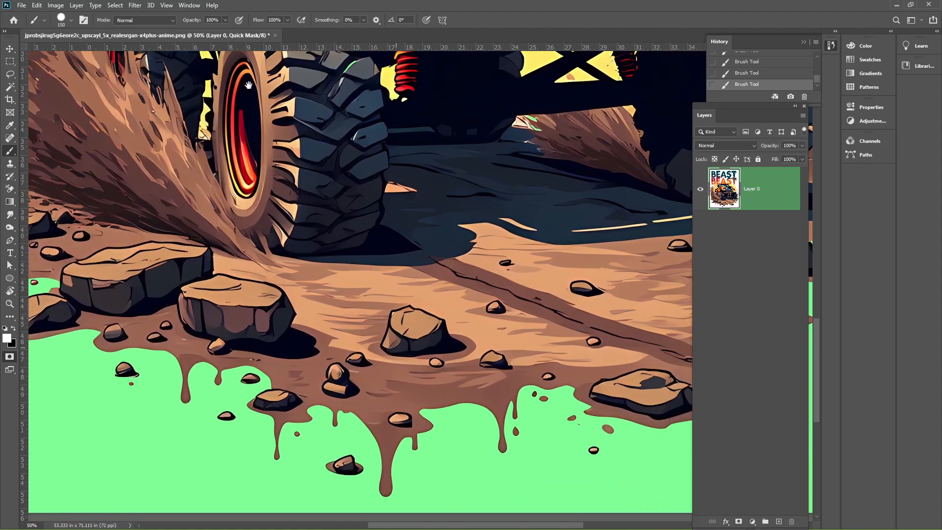
left_click_drag(487, 162, 207, 288)
mouse_move(226, 244)
left_mouse_down()
mouse_move(216, 243)
mouse_move(323, 501)
left_mouse_up()
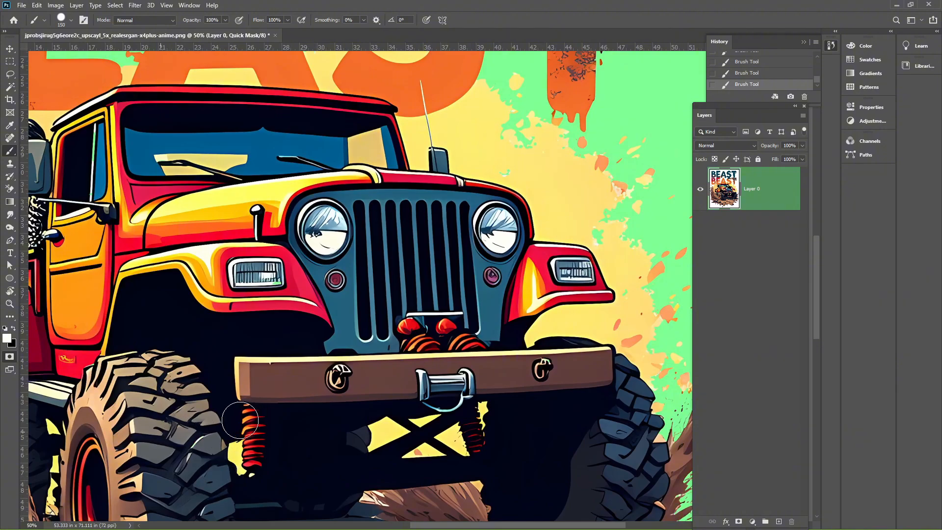
left_click_drag(360, 395, 534, 478)
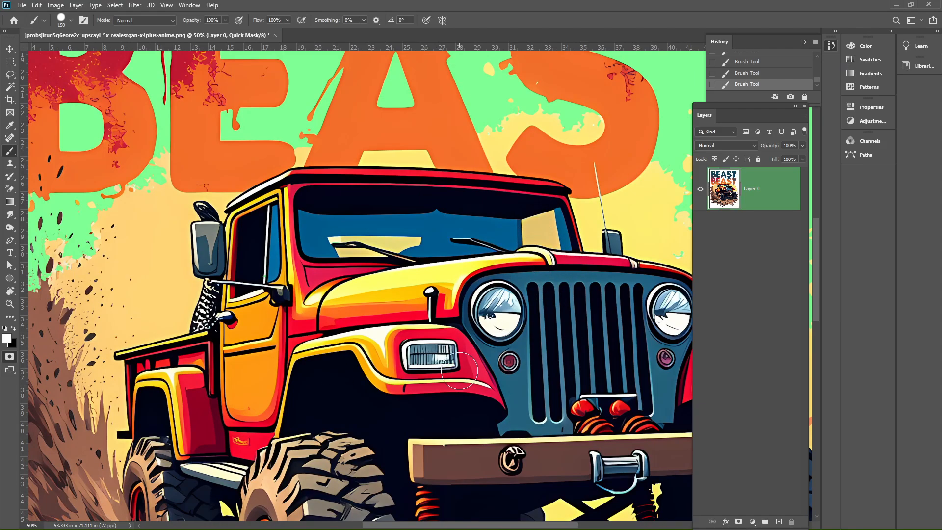
- Exit Quick Mask to turn the painted mask into a selection, then invert the selection and invert it back
key("ctrl+minus")
key("ctrl+minus")
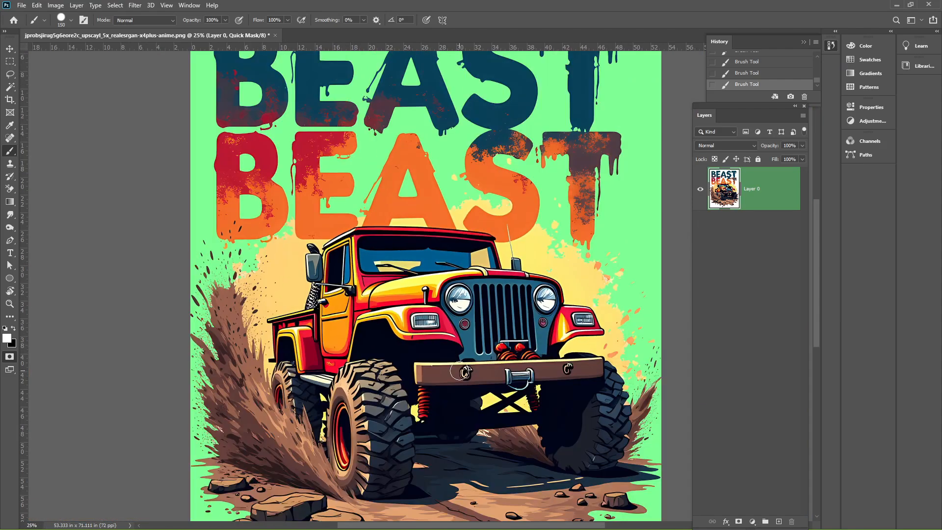
left_click(10, 357)
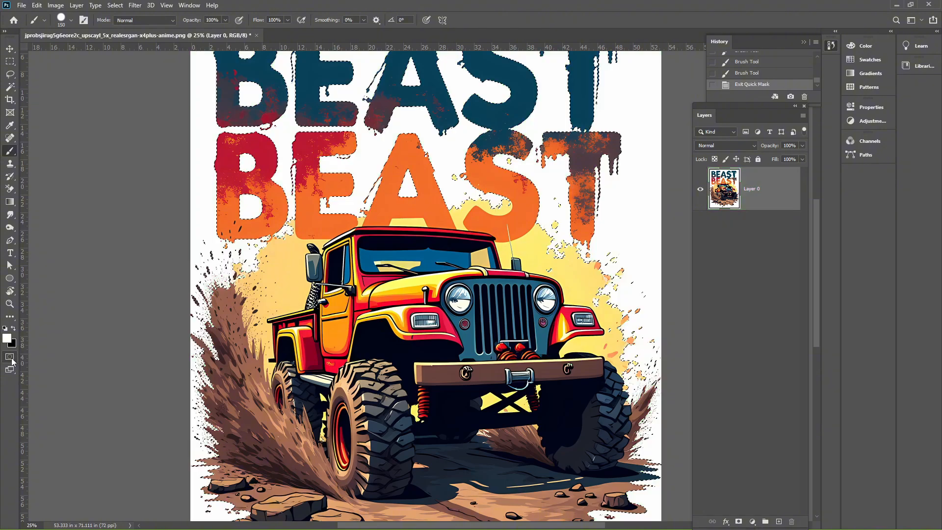
key("shift+ctrl+i")
key("shift+ctrl+i")
- Open Select and Mask for the artwork selection and preview it as an Overlay with 100% opacity
left_click(114, 5)
left_click(141, 136)
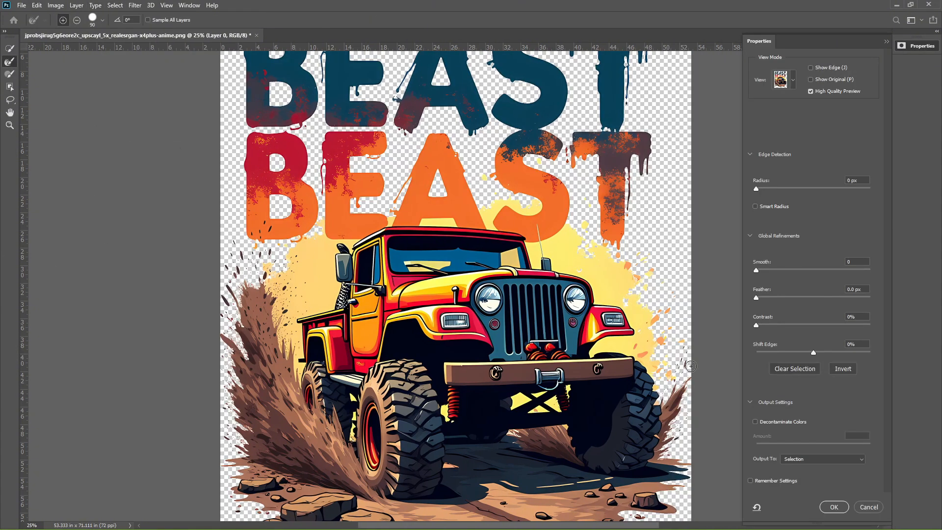
left_click(793, 81)
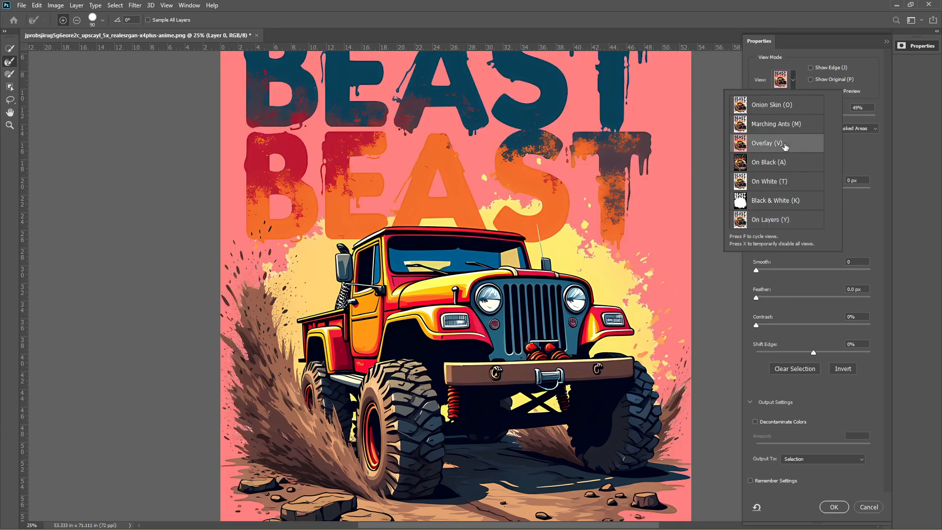
left_click(858, 159)
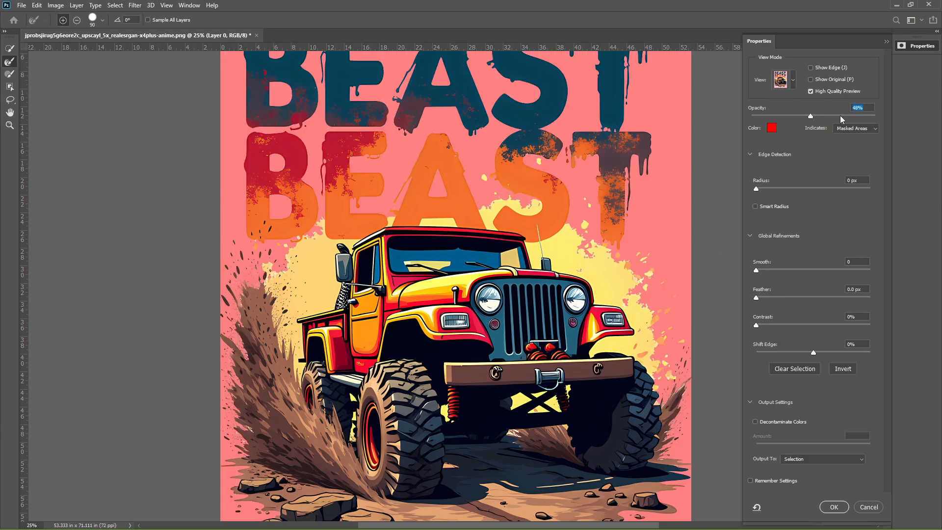
left_click_drag(840, 116, 884, 122)
- Set Shift Edge to -7% and output the refined selection to a New Layer with Layer Mask
left_click_drag(607, 351, 554, 395)
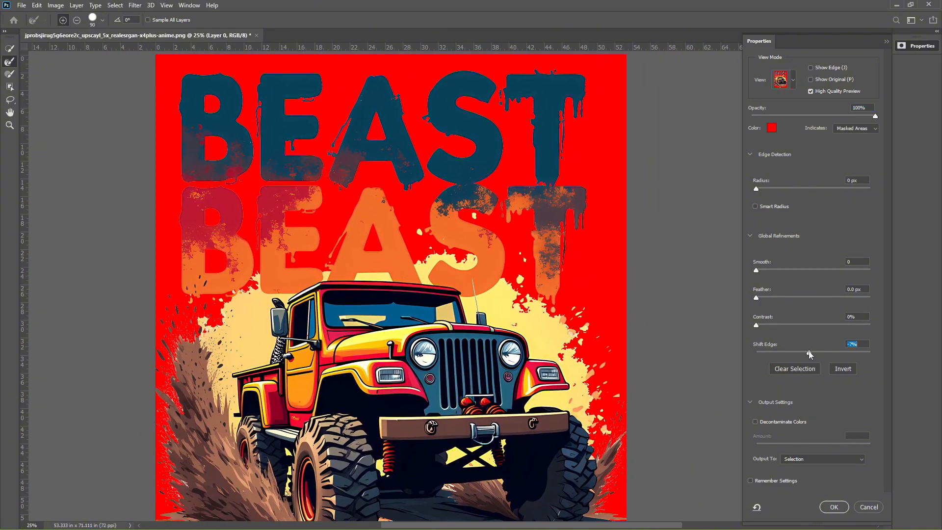
left_click(822, 459)
left_click(825, 489)
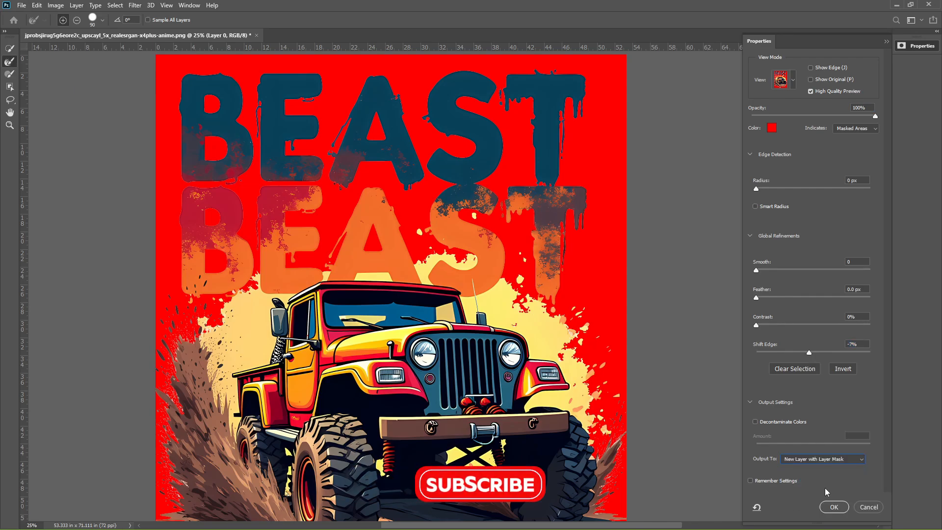
left_click(833, 506)
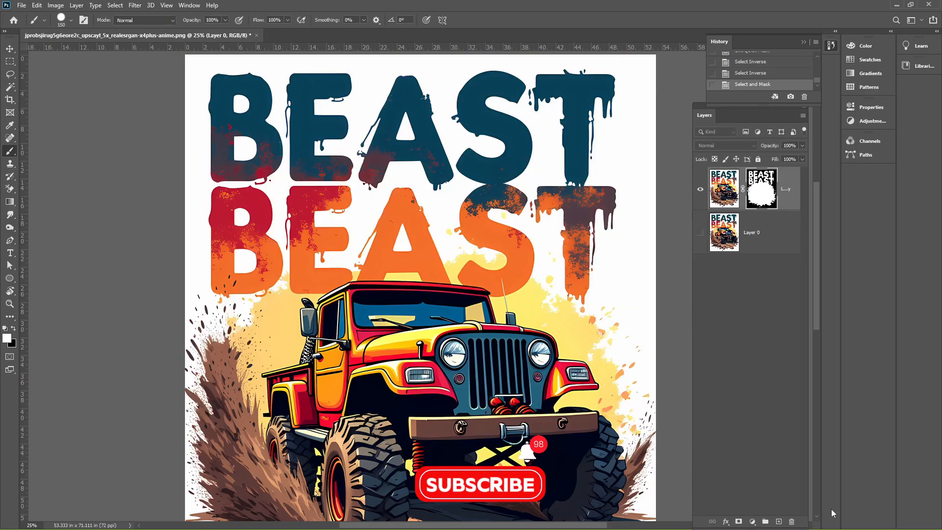
- Delete the original Layer 0, keeping only the masked copy of the design
key("Delete")
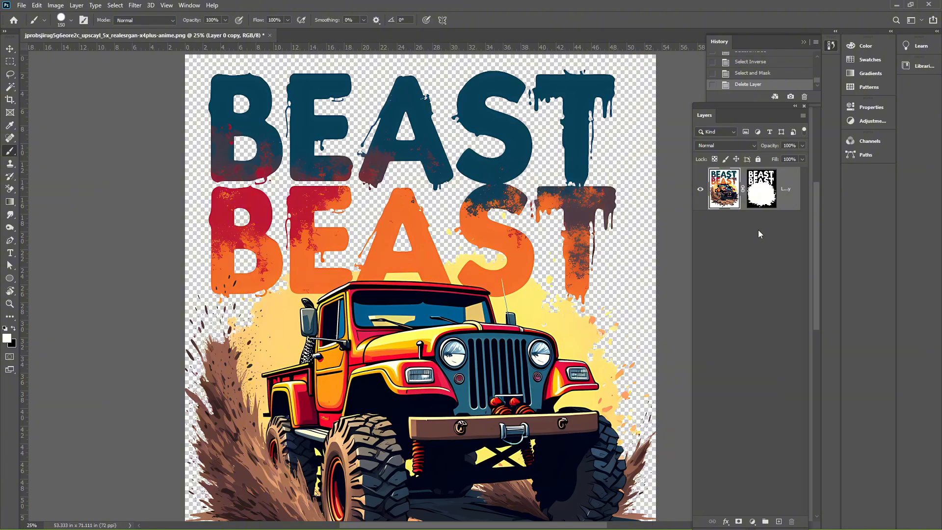
key("ctrl+0")
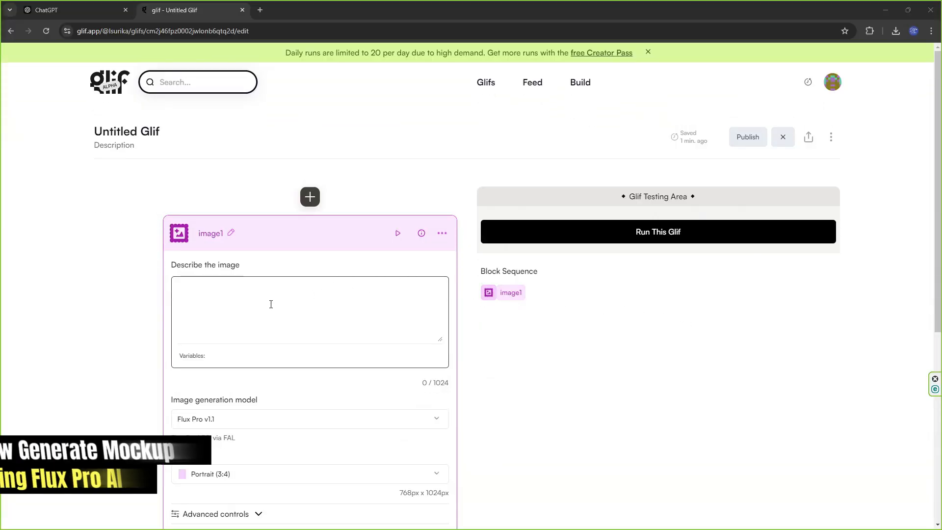
- Switch to Glif, run the image prompt "mockup white t-shirt bella canvas 3001," with Flux Pro v1.1, and enlarge the generated mockup
left_click(265, 306)
type("mockup white t-shirt bella canvas 3001,")
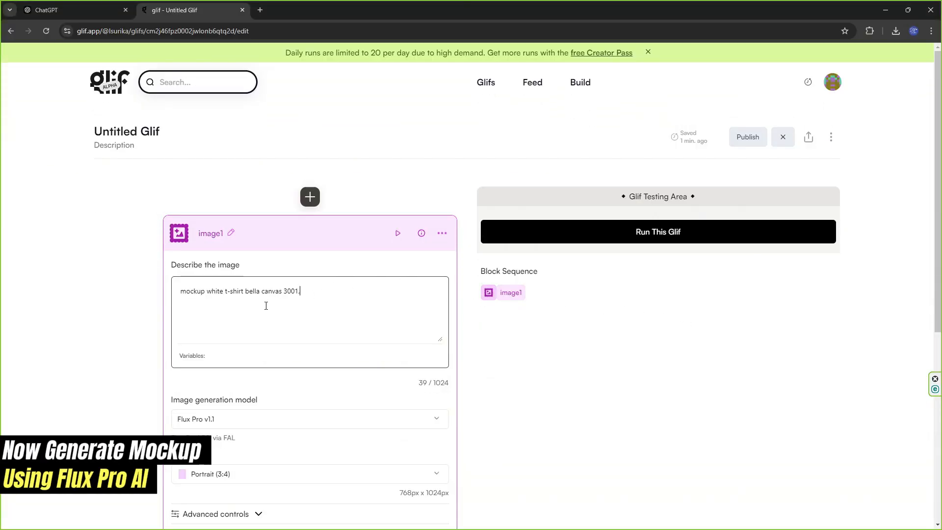
left_click(668, 233)
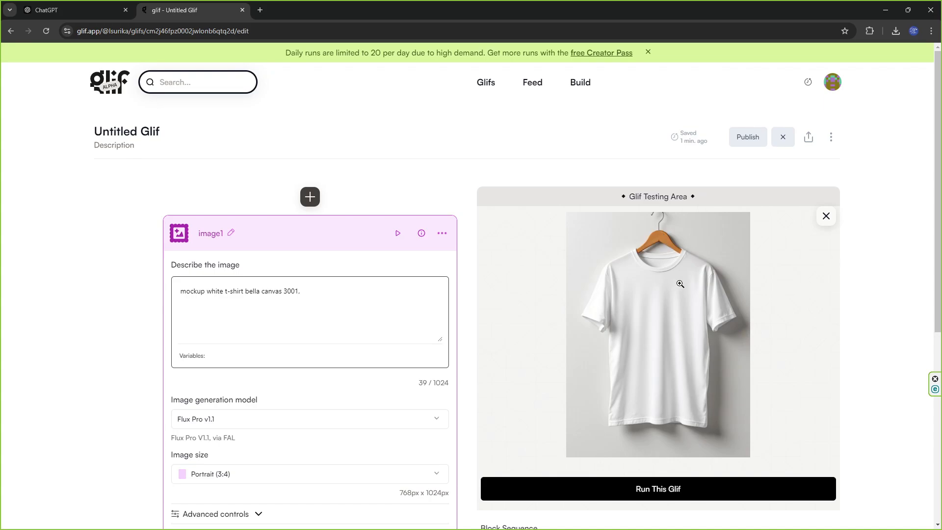
left_click(686, 310)
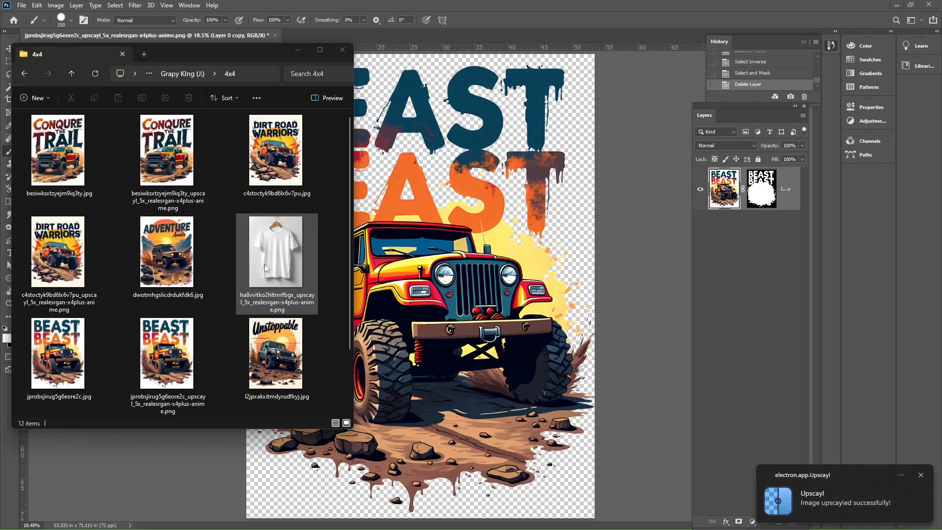
- Open the upscaled white t-shirt mockup from the 4x4 folder as its own Photoshop document and copy the masked jeep design onto it
left_click_drag(265, 268, 442, 36)
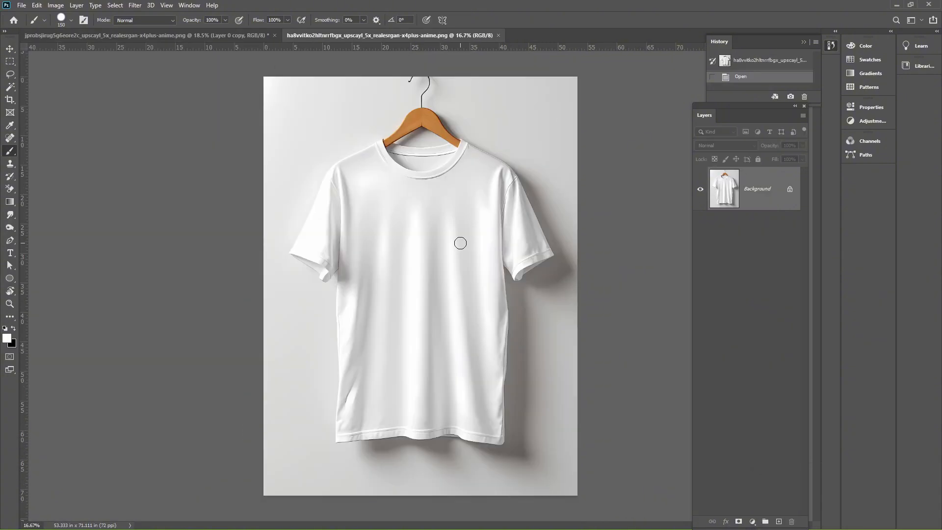
key("ctrl+plus")
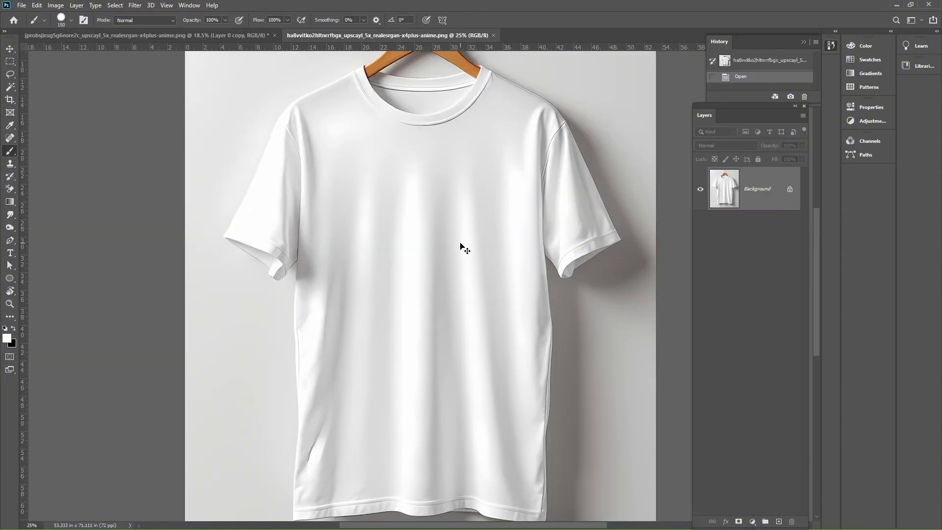
left_click(10, 49)
left_click(93, 35)
left_click_drag(379, 259, 417, 234)
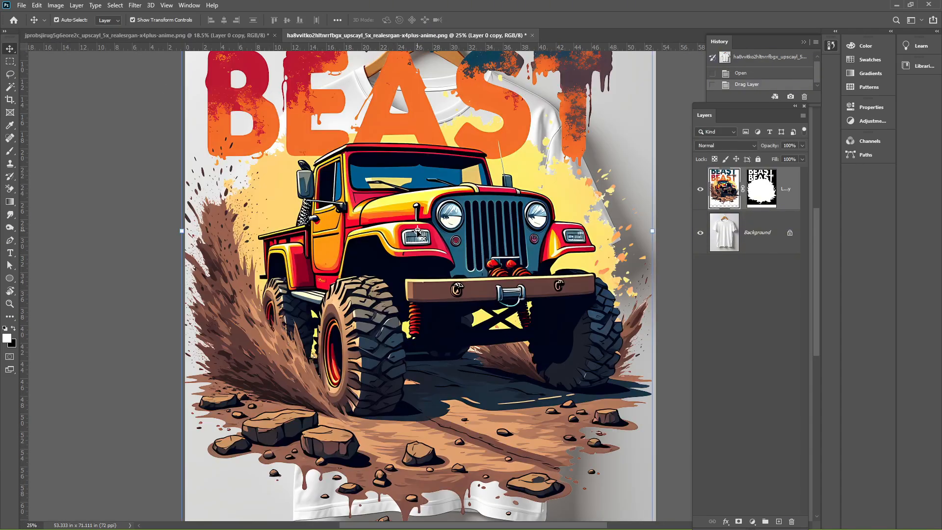
- Scale the jeep design proportionally to 36% and position it centrally on the chest of the t-shirt
key("ctrl+t")
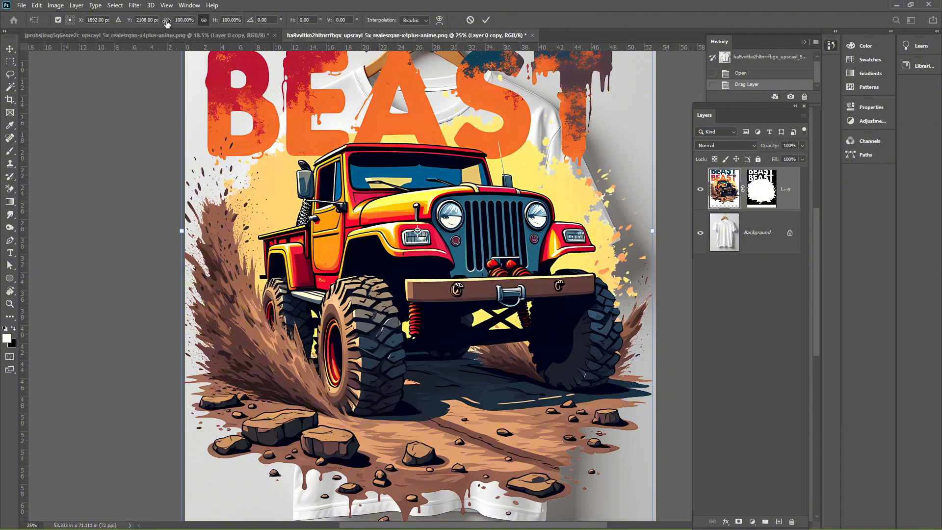
left_click_drag(168, 21, 133, 23)
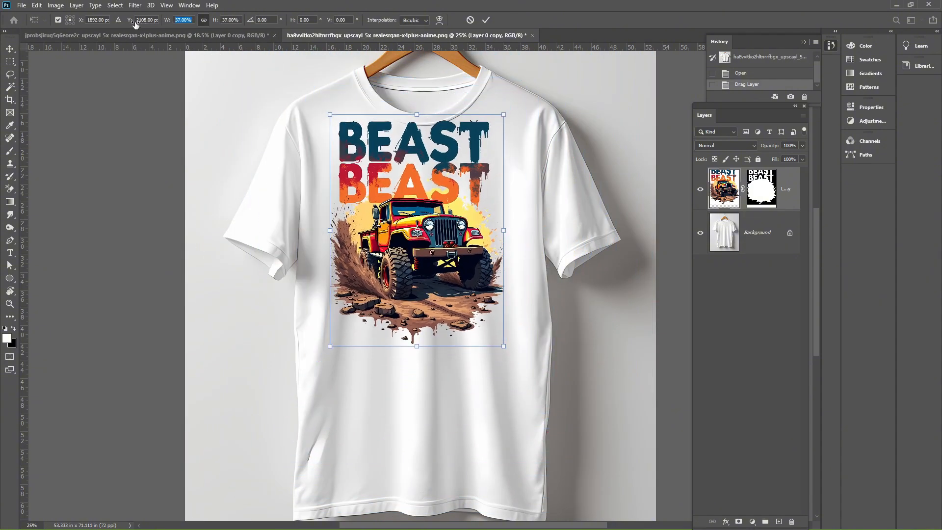
left_click_drag(459, 261, 467, 307)
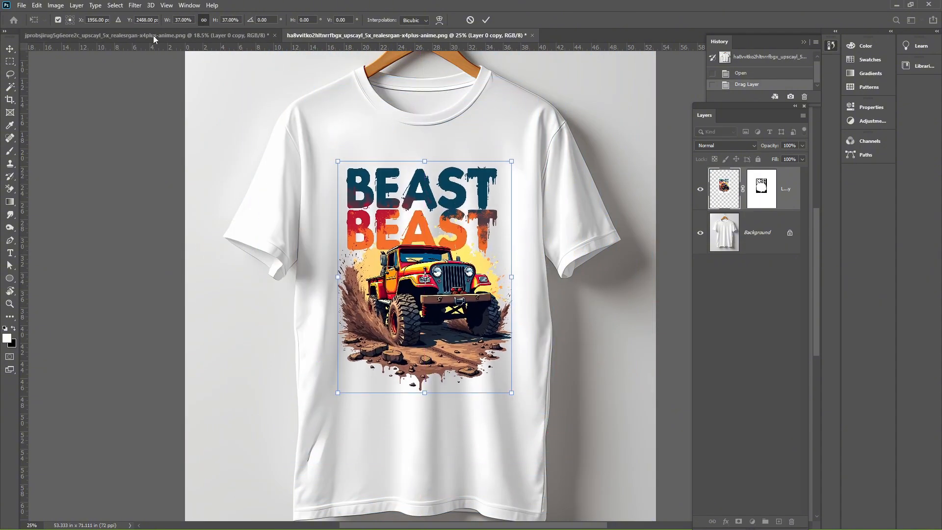
left_click_drag(168, 22, 167, 22)
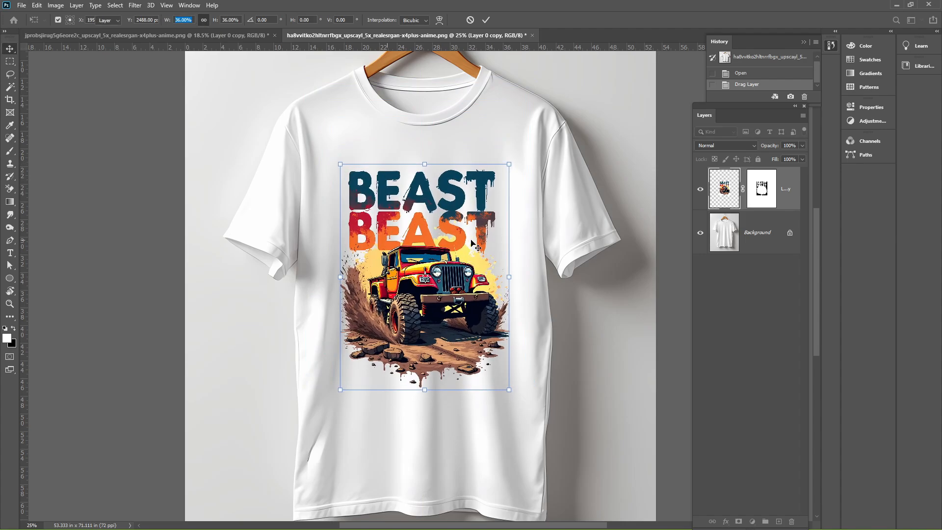
key("Return")
left_click_drag(449, 303, 448, 293)
- Blend the design into the shirt's shading by splitting the Underlying Layer black Blend If slider to 0 / 255, and deselect the layer
scroll(448, 294, "up", 2)
left_click(726, 522)
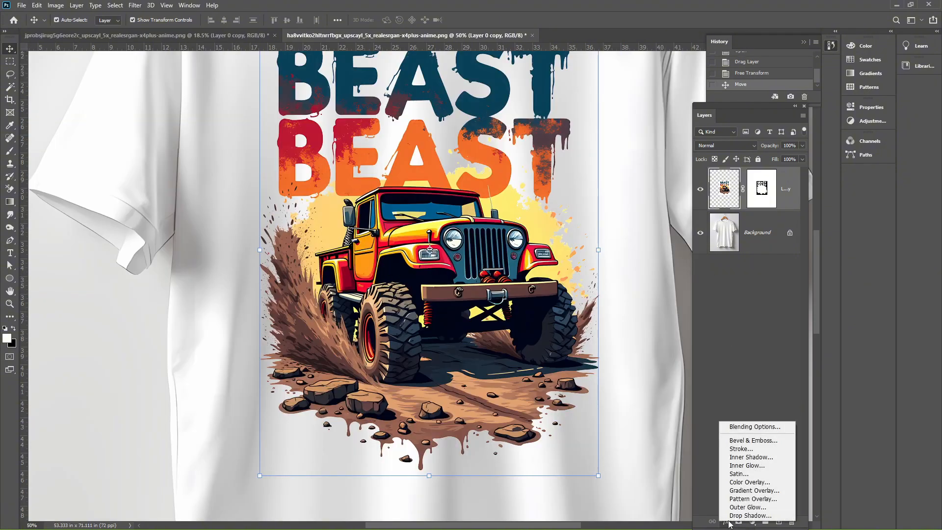
left_click(760, 427)
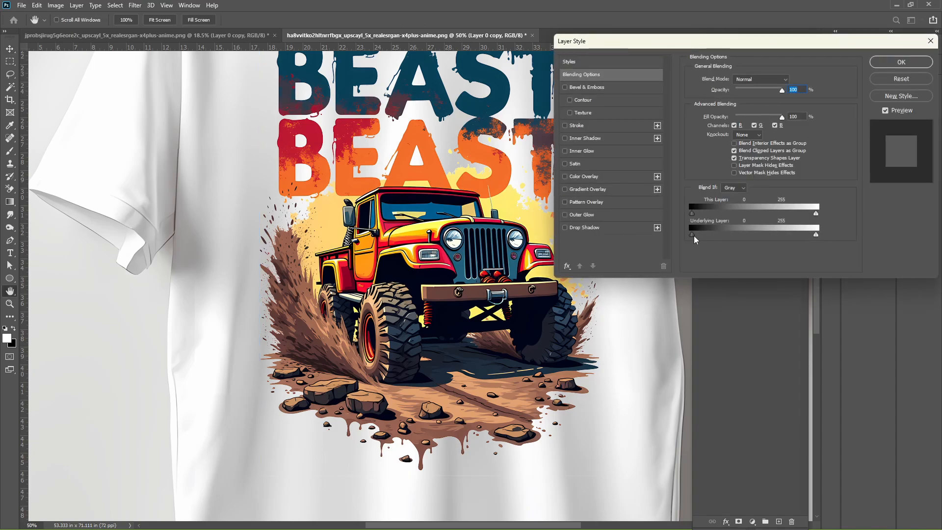
left_click_drag(693, 235, 847, 242)
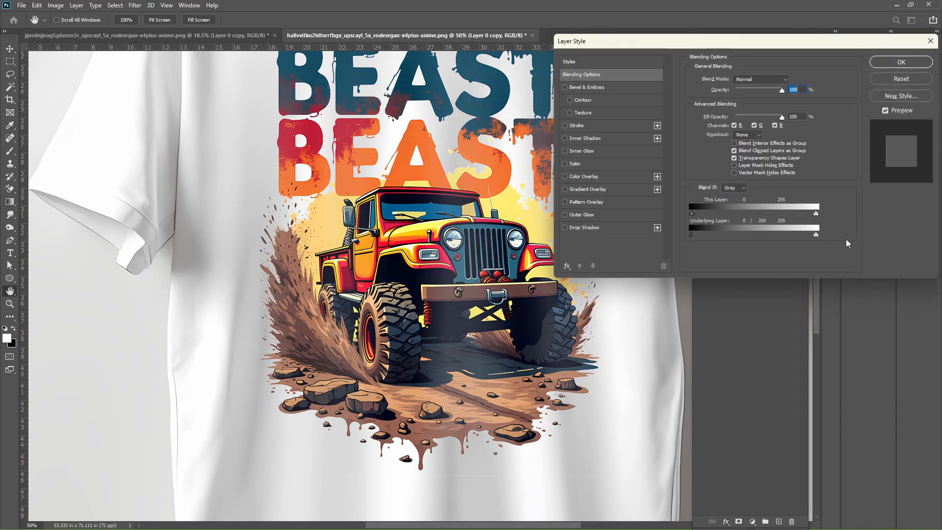
left_click(879, 63)
key("ctrl+minus")
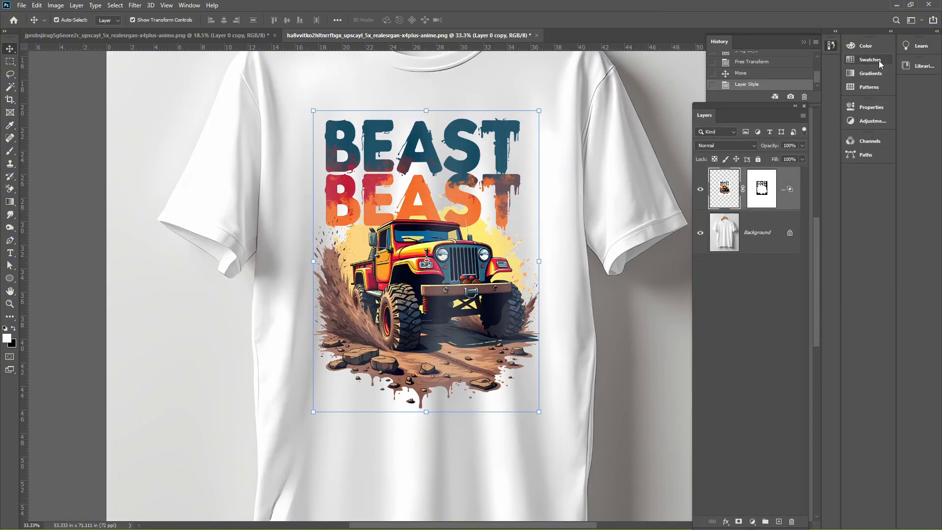
left_click(91, 249)
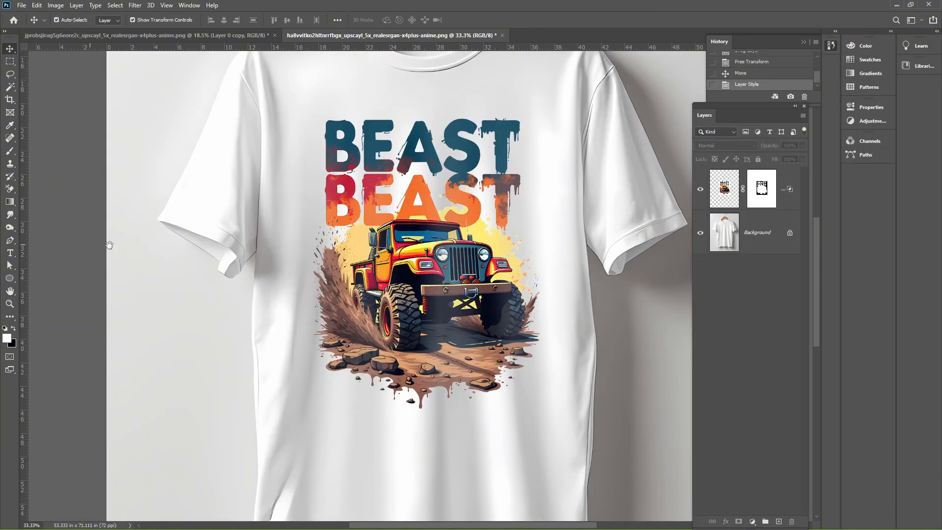
left_click_drag(90, 245, 88, 313)
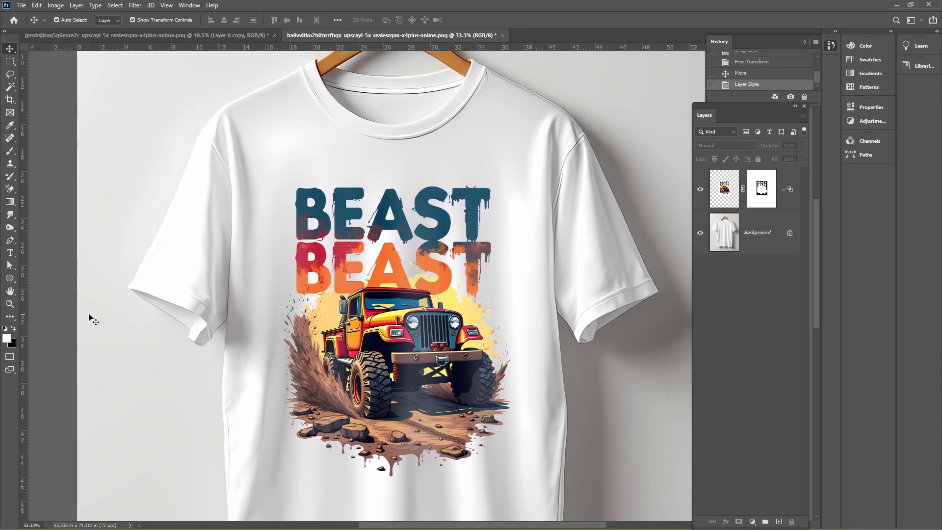